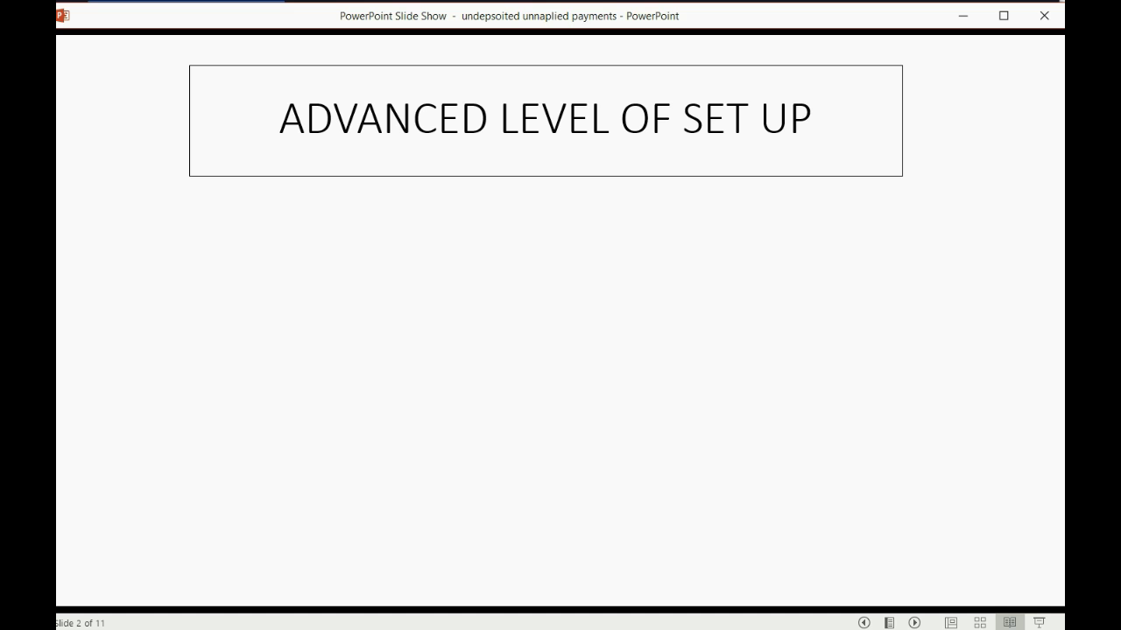
# Step: Reveal slide 2's four bullets, from the first point through the need for an equity account
pyautogui.press('Right')
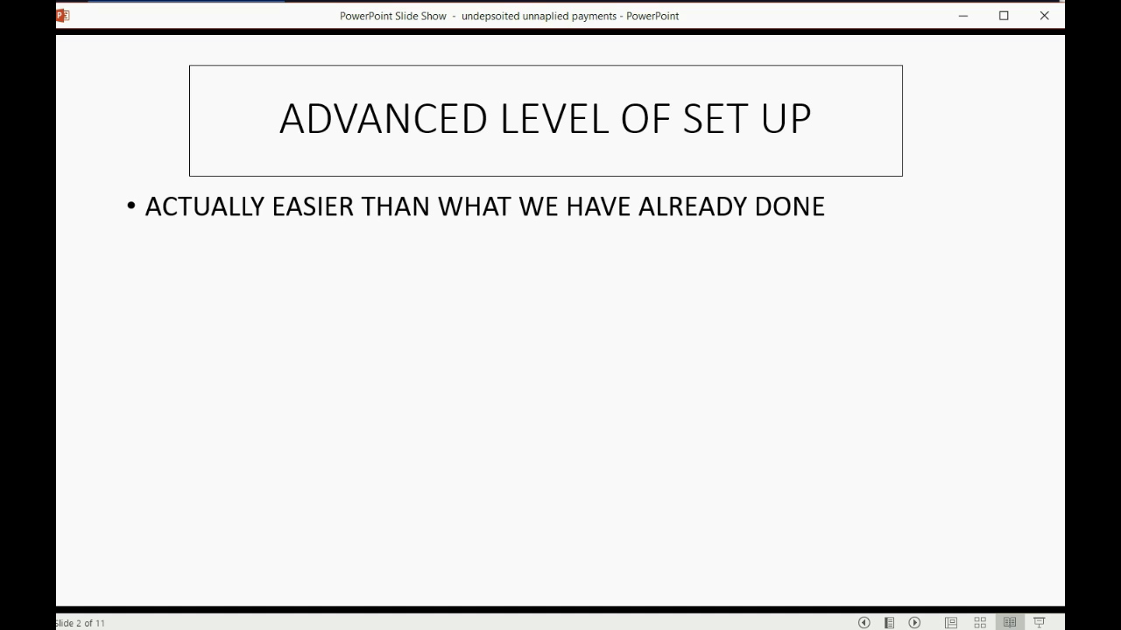
pyautogui.press('Right')
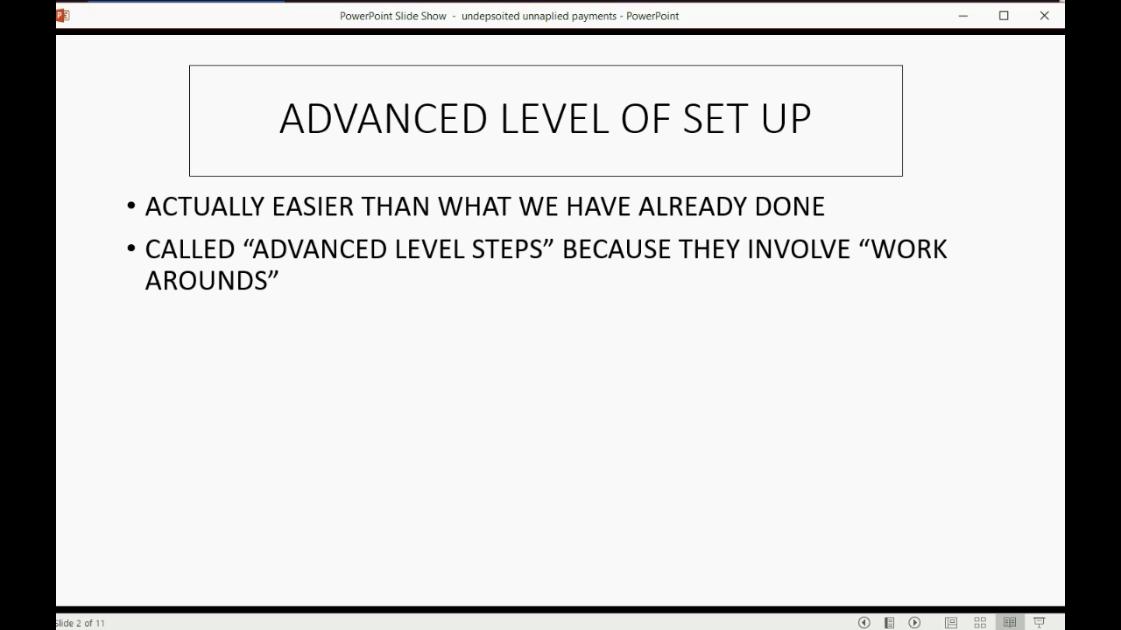
pyautogui.press('Right')
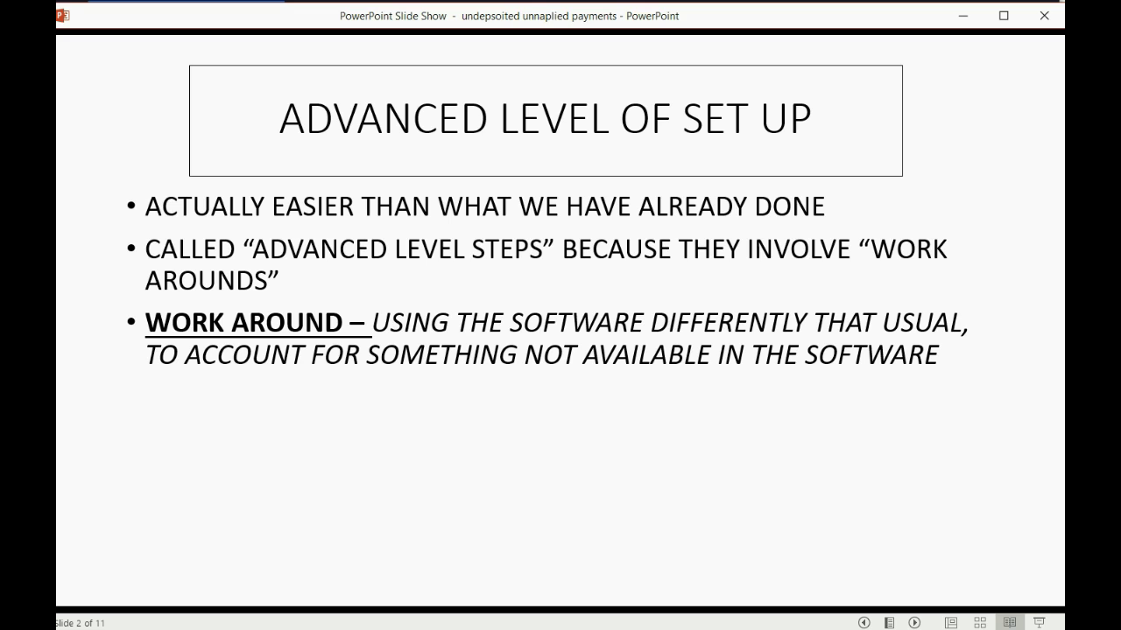
pyautogui.press('Right')
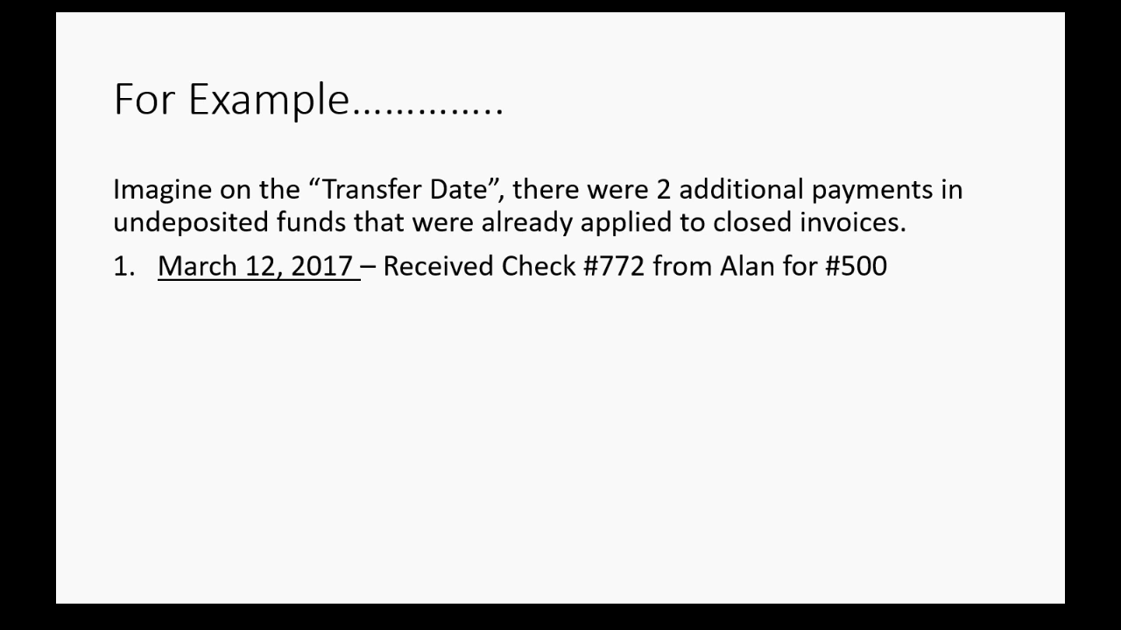
# Step: Reveal the March 13, 2017 payment and the dummy-customer note, then switch to QuickBooks
pyautogui.press('Right')
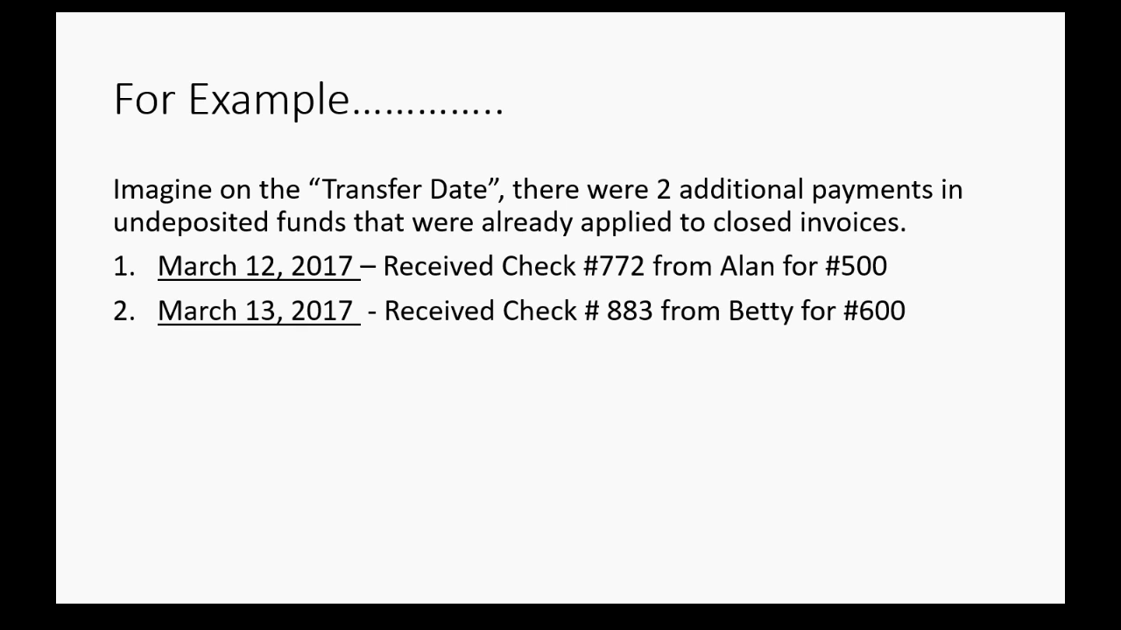
pyautogui.press('Right')
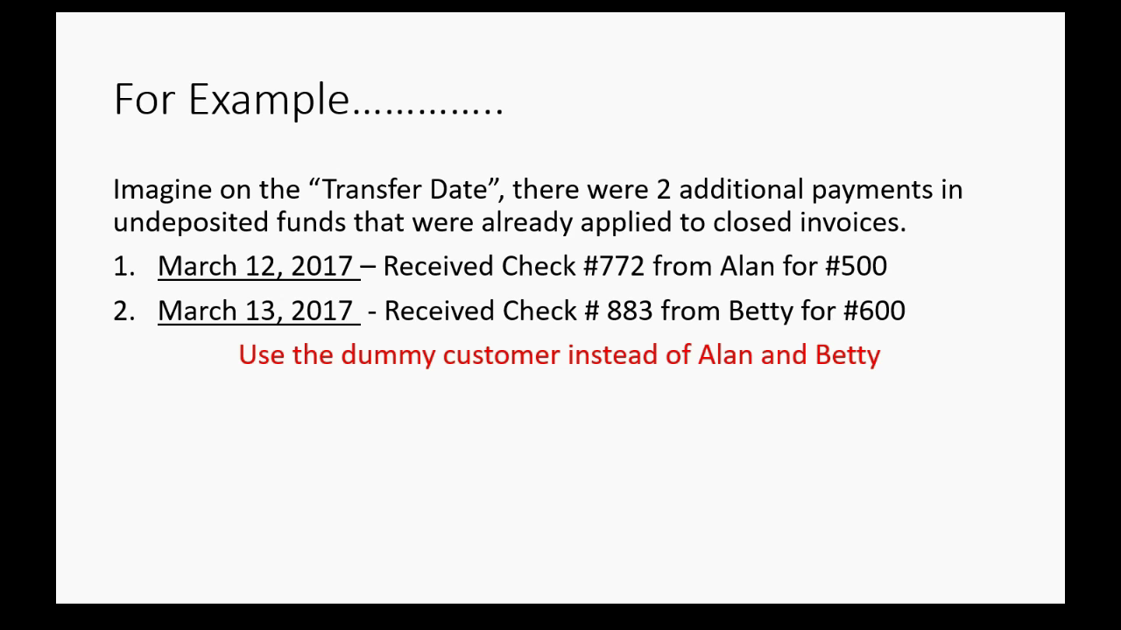
pyautogui.hotkey('alt', 'Tab')
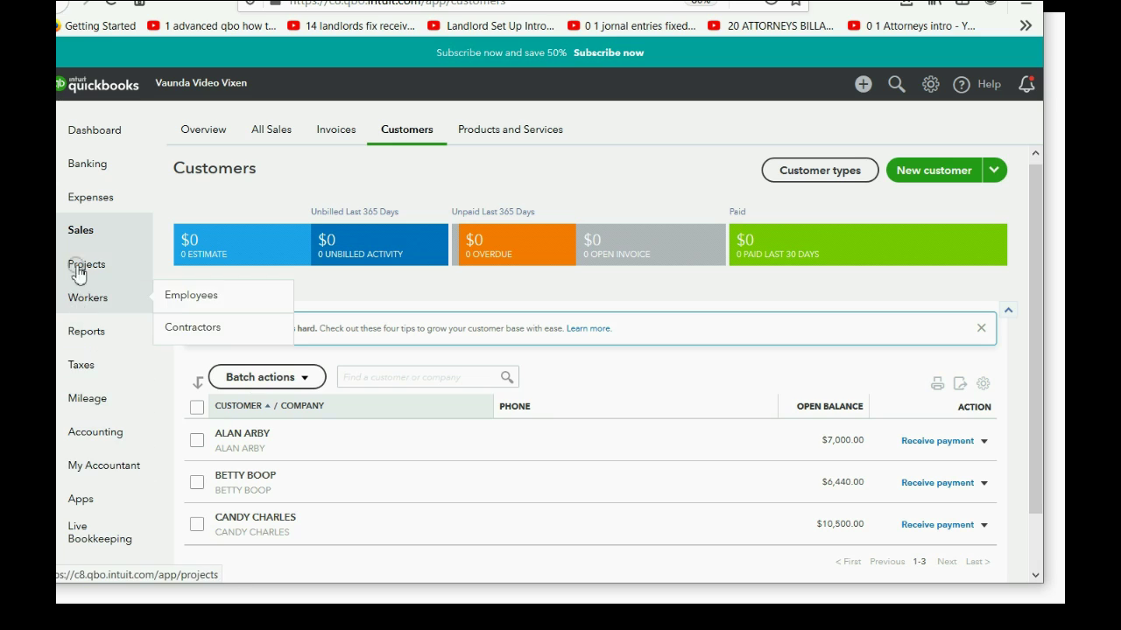
# Step: Add a new customer with company name 'dummy' and save it
pyautogui.click(402, 131)
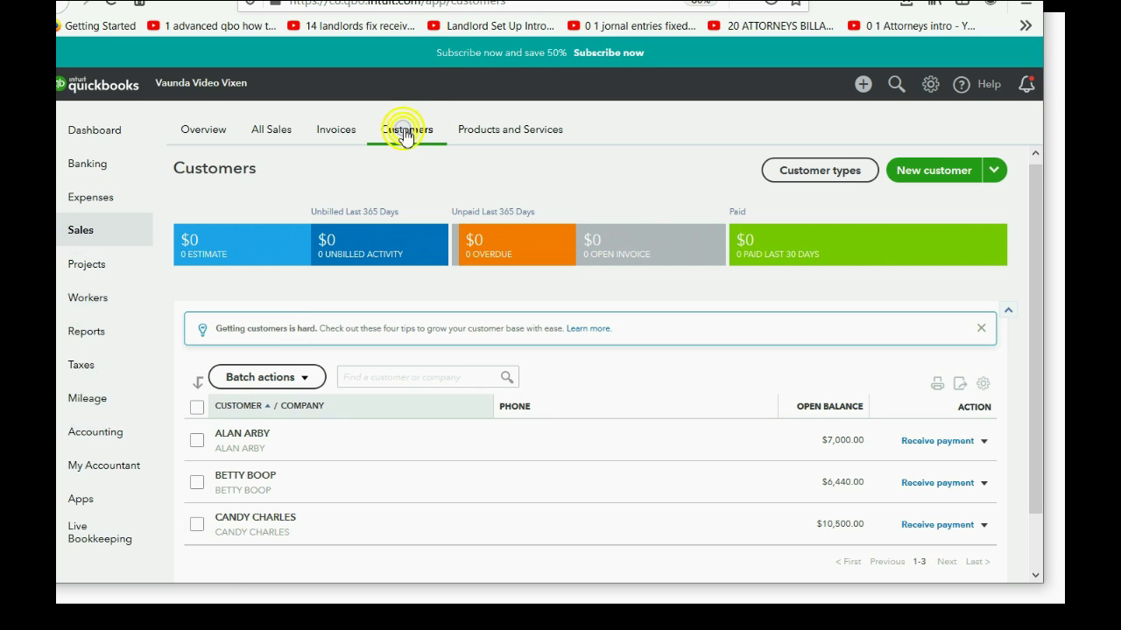
pyautogui.click(926, 170)
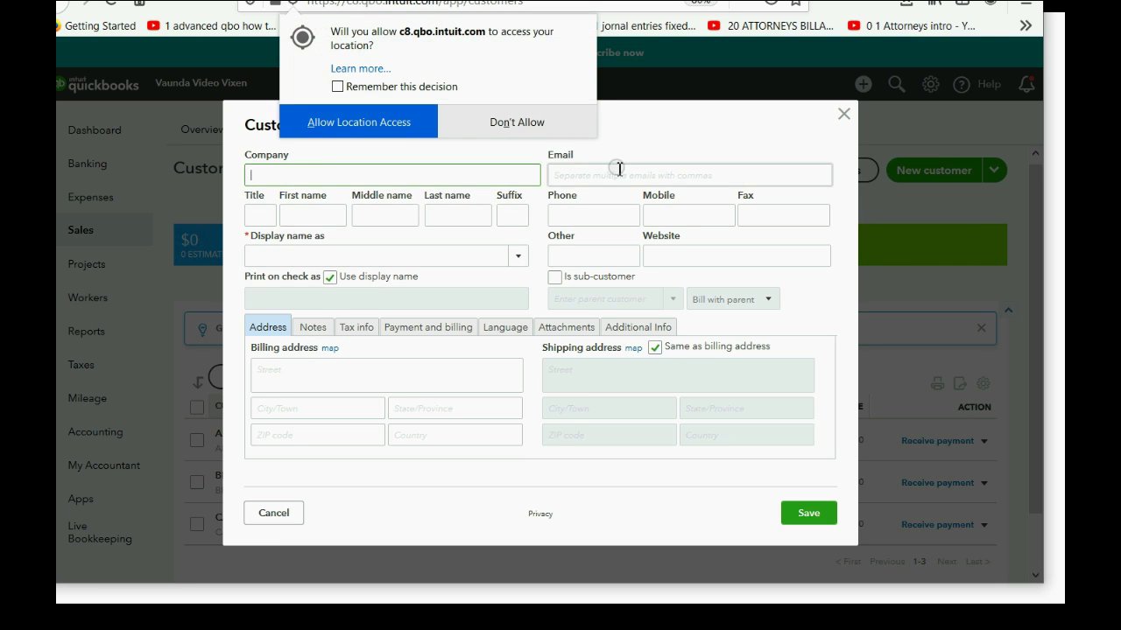
pyautogui.click(527, 124)
pyautogui.click(420, 178)
pyautogui.write('ds')
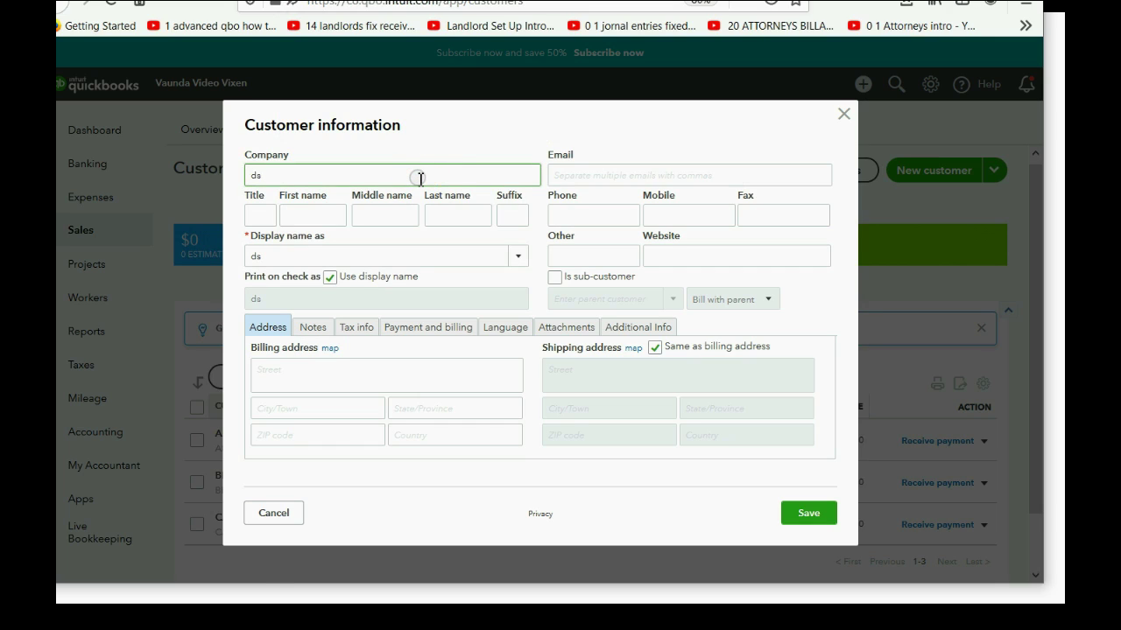
pyautogui.press('BackSpace')
pyautogui.write('ummy')
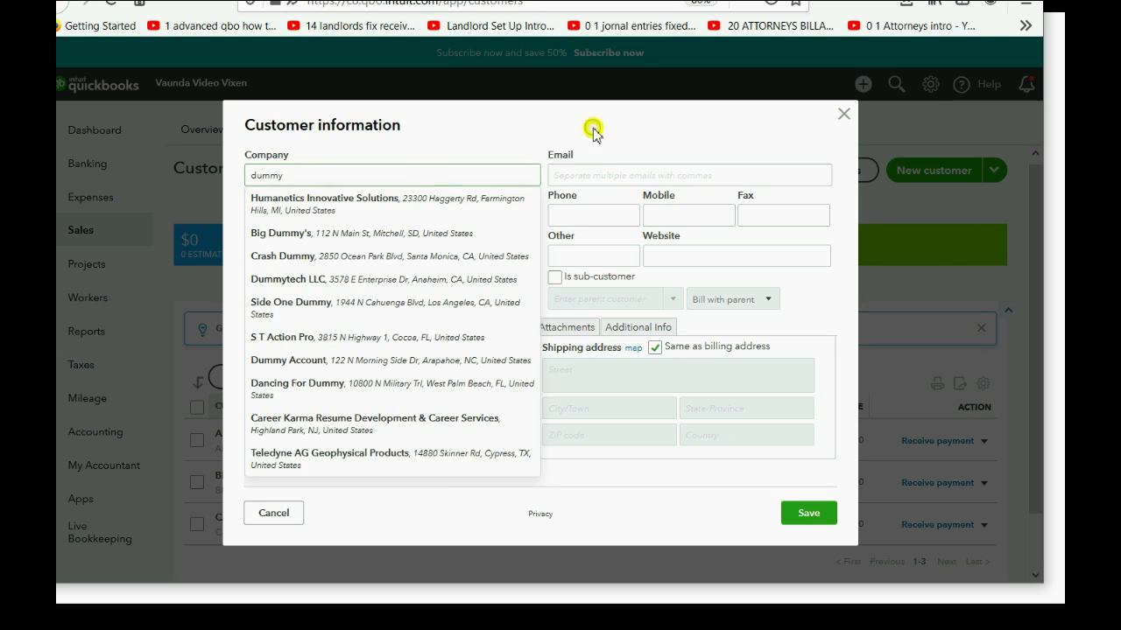
pyautogui.click(594, 129)
pyautogui.click(795, 513)
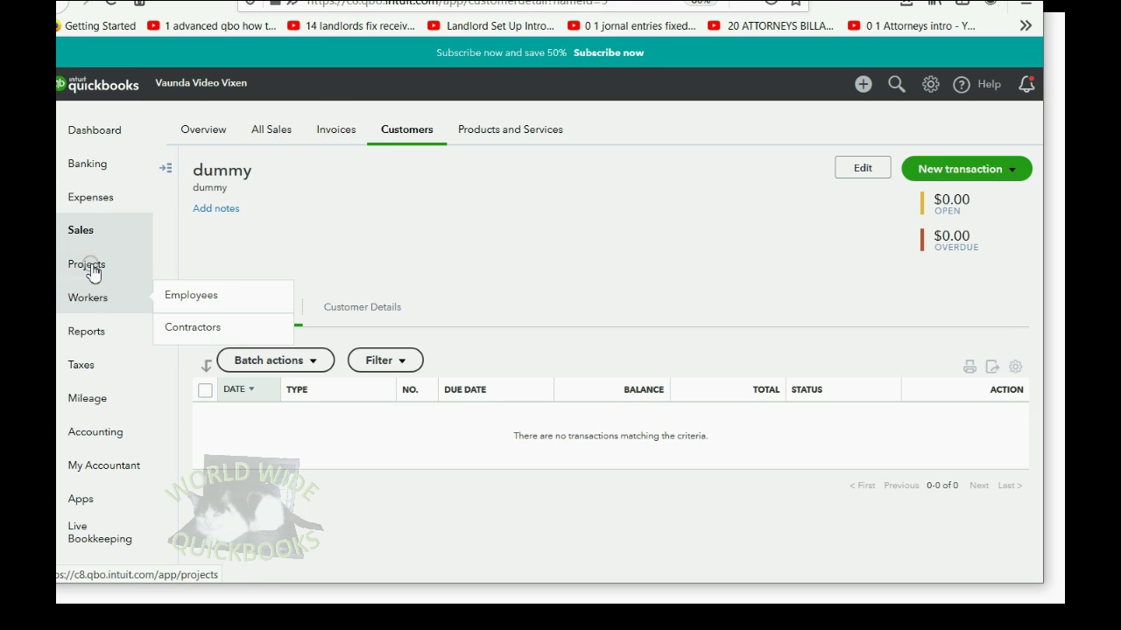
# Step: Return to the Customers list to confirm dummy appears at $0.00
pyautogui.click(89, 229)
pyautogui.scroll(-3, 386, 262)
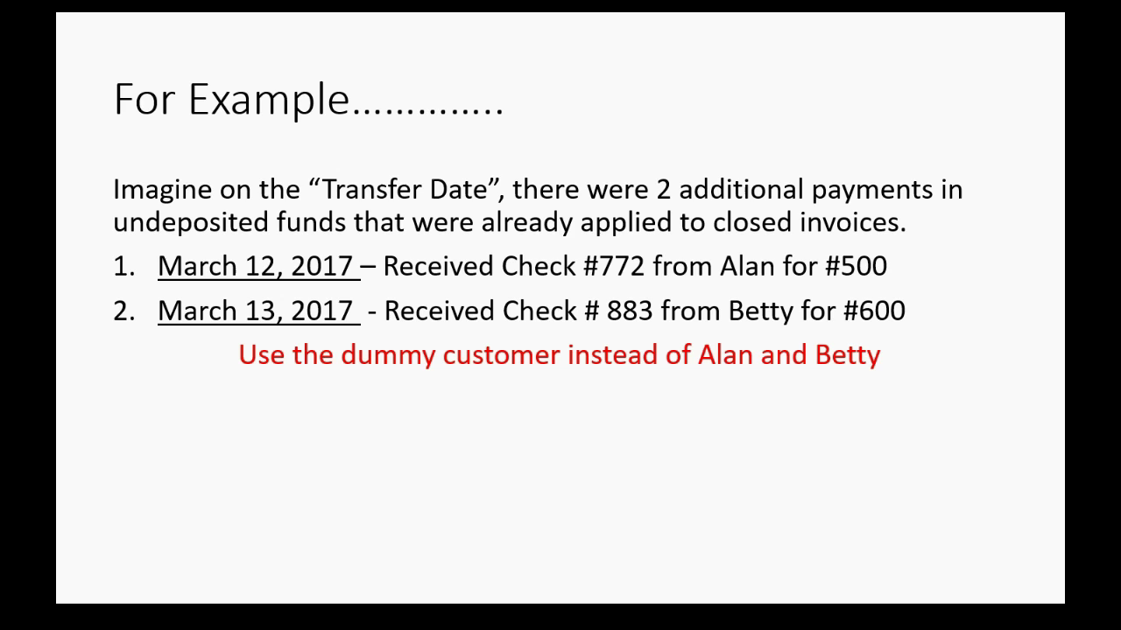
pyautogui.hotkey('alt', 'Tab')
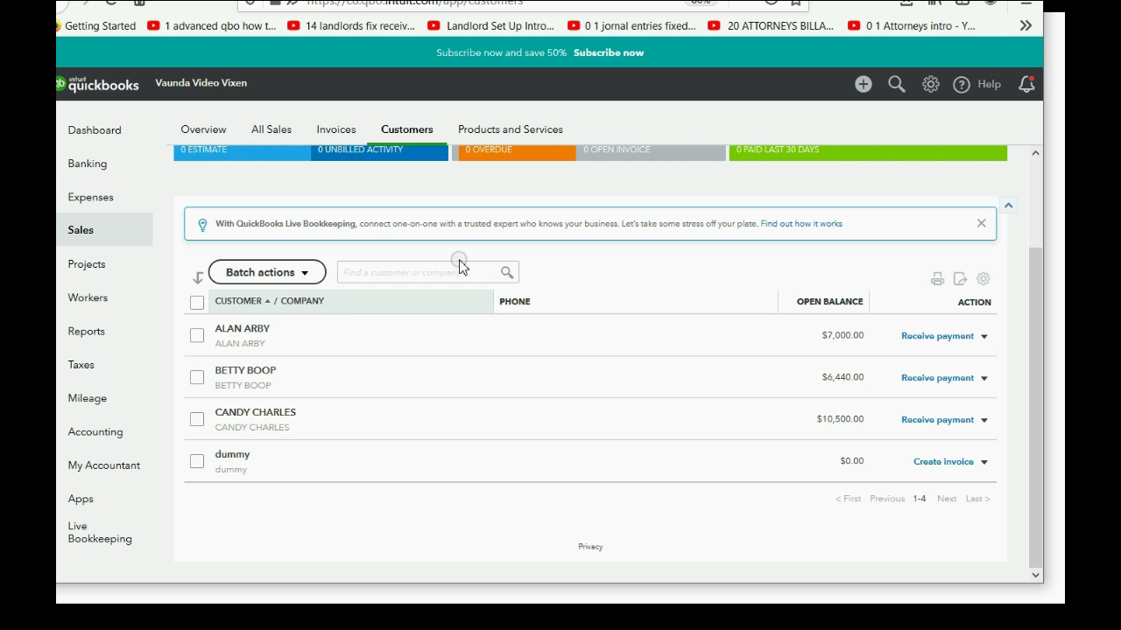
# Step: Start a new Receive Payment for customer dummy
pyautogui.click(864, 85)
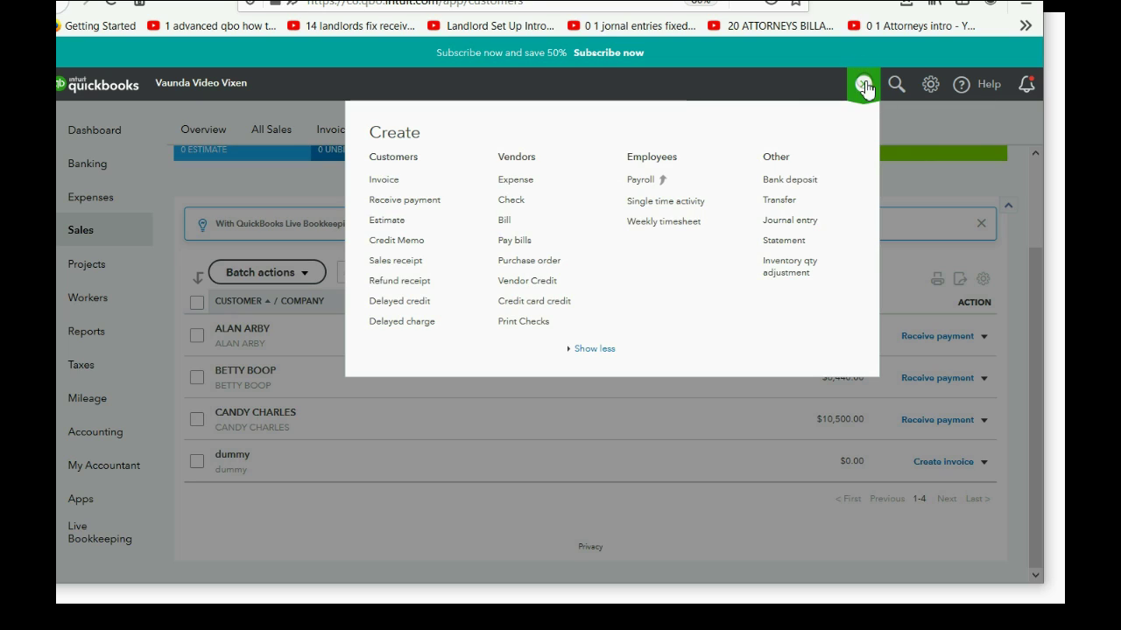
pyautogui.click(401, 201)
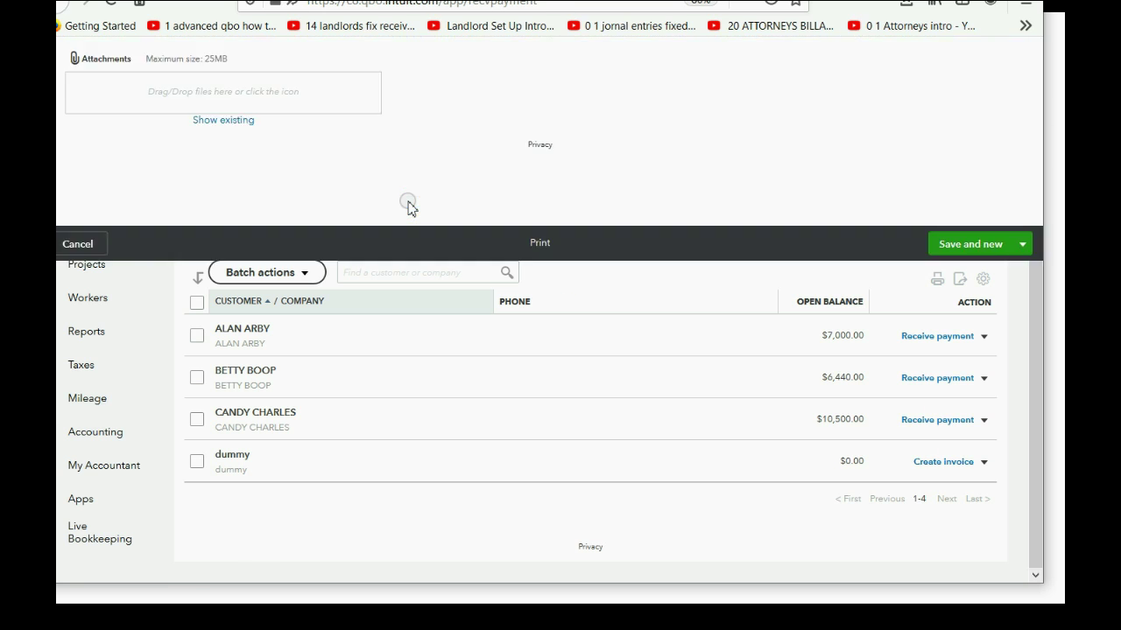
pyautogui.click(216, 119)
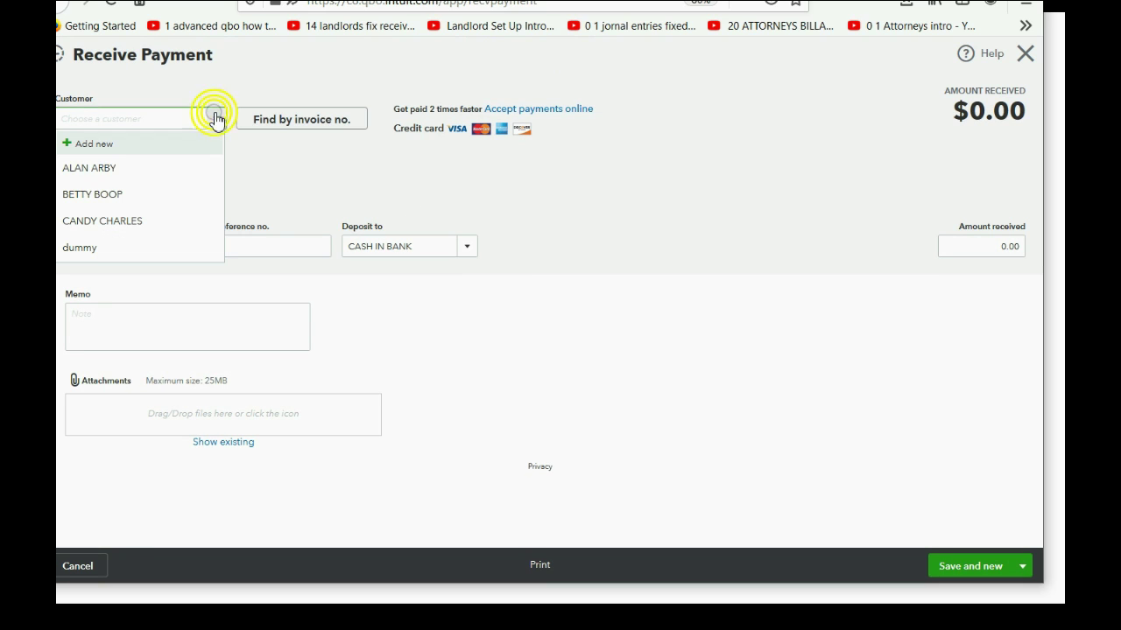
pyautogui.click(135, 247)
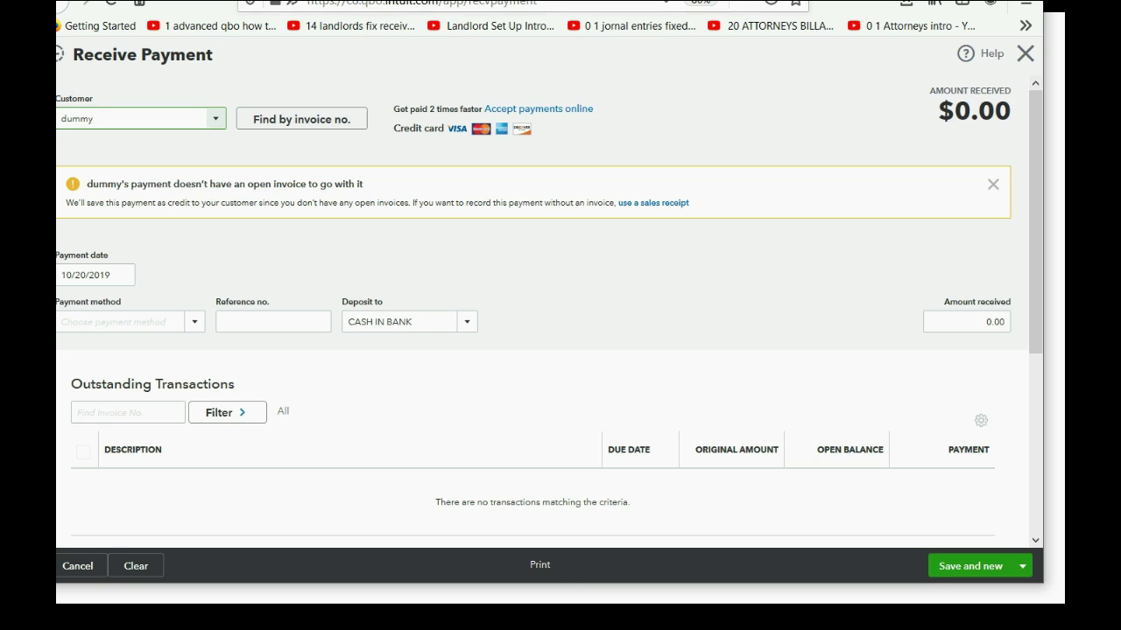
# Step: Set the payment date to 03/12/2017, checking it against the example slide
pyautogui.click(122, 273)
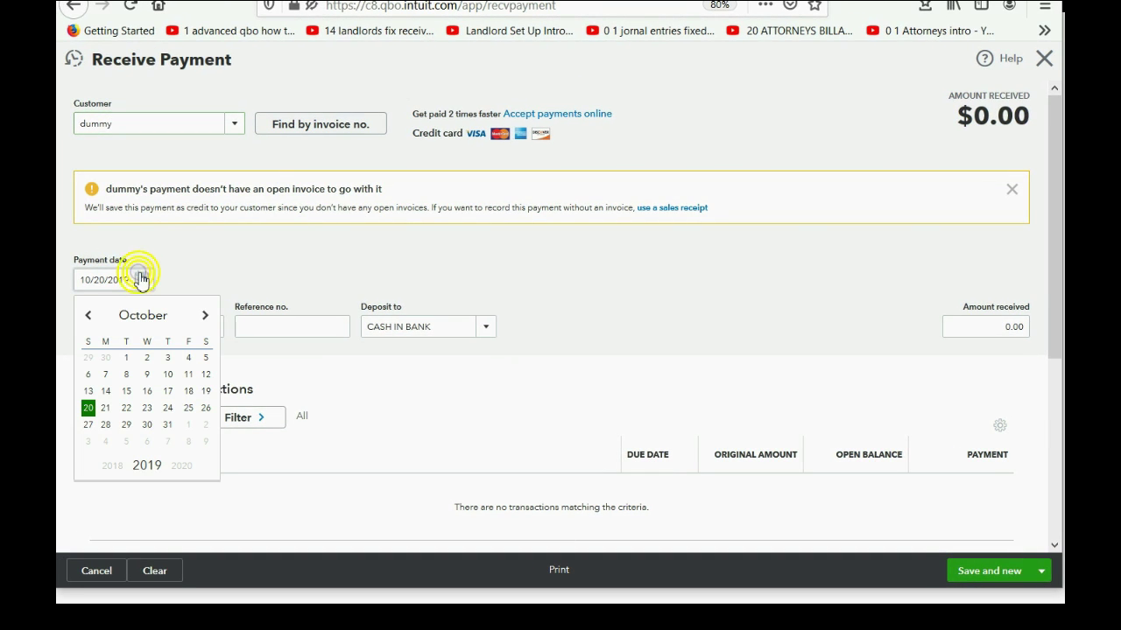
pyautogui.click(87, 317)
pyautogui.click(87, 317)
pyautogui.click(87, 317)
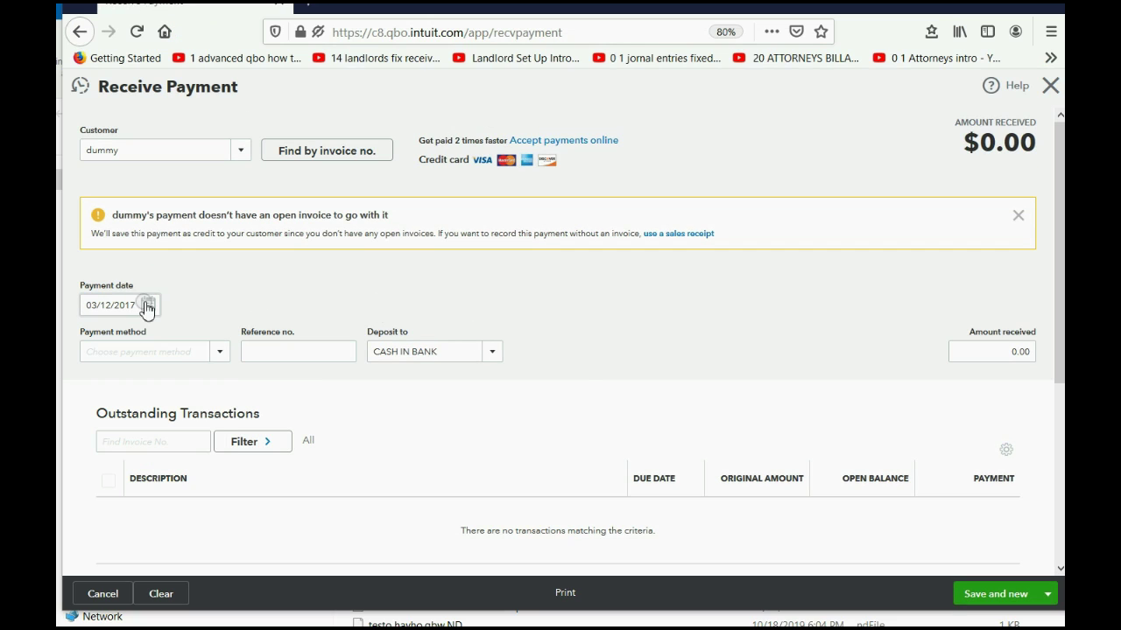
pyautogui.click(140, 279)
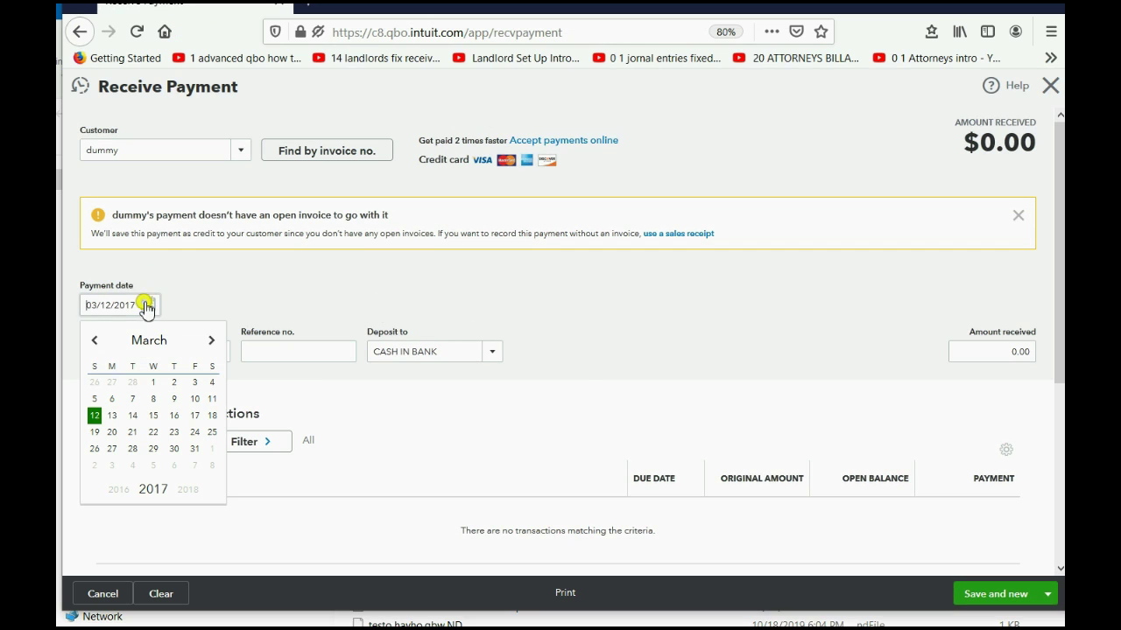
pyautogui.click(95, 415)
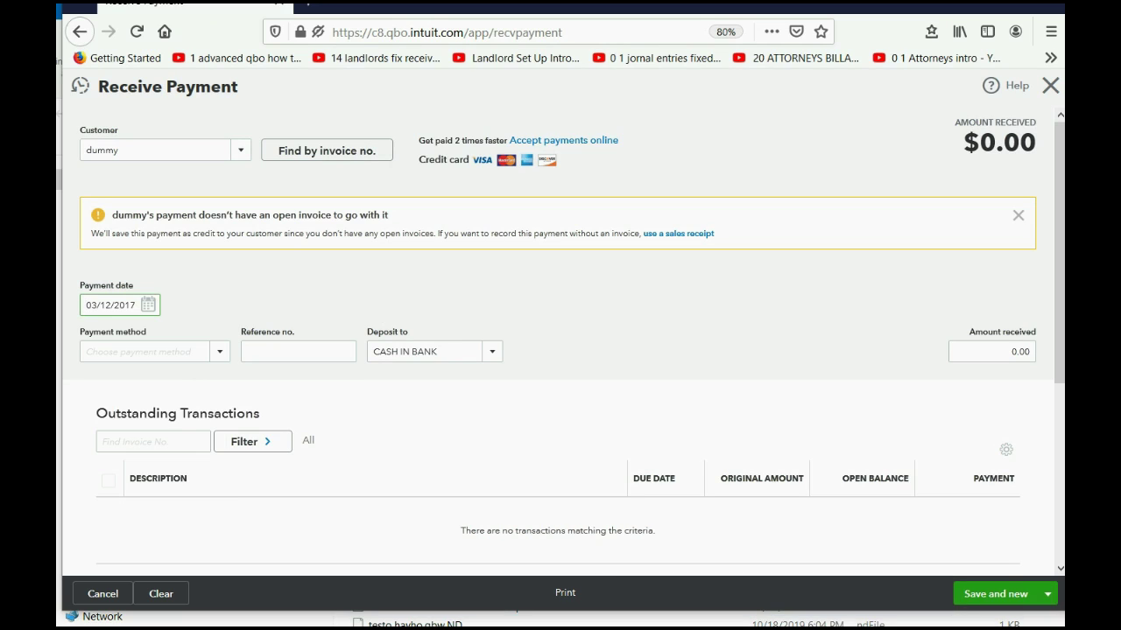
pyautogui.click(945, 604)
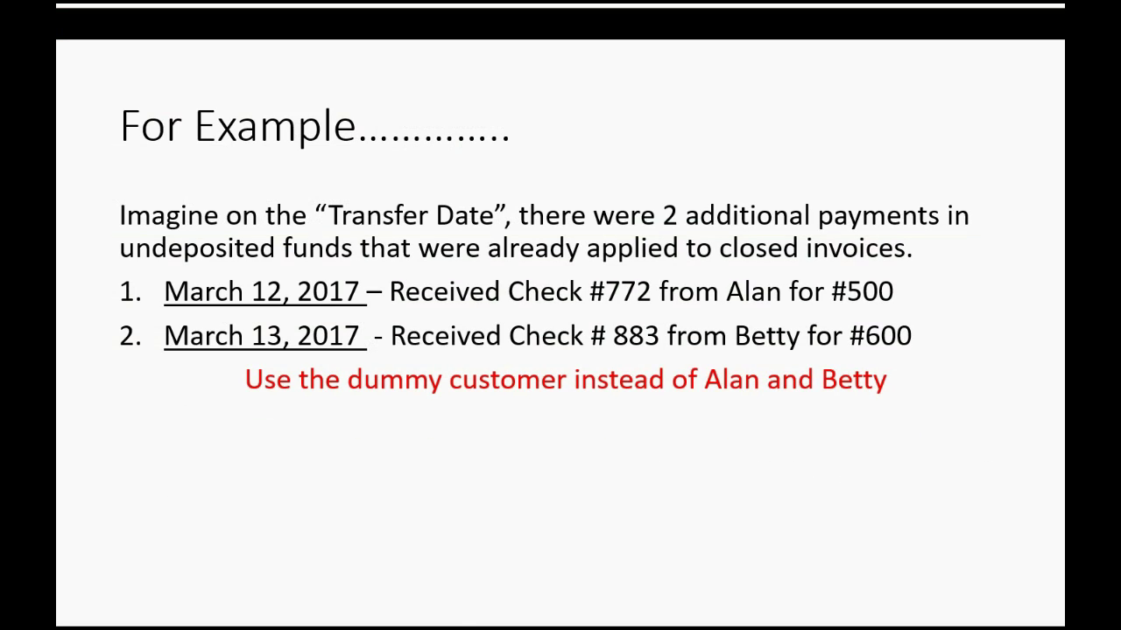
pyautogui.hotkey('alt', 'Tab')
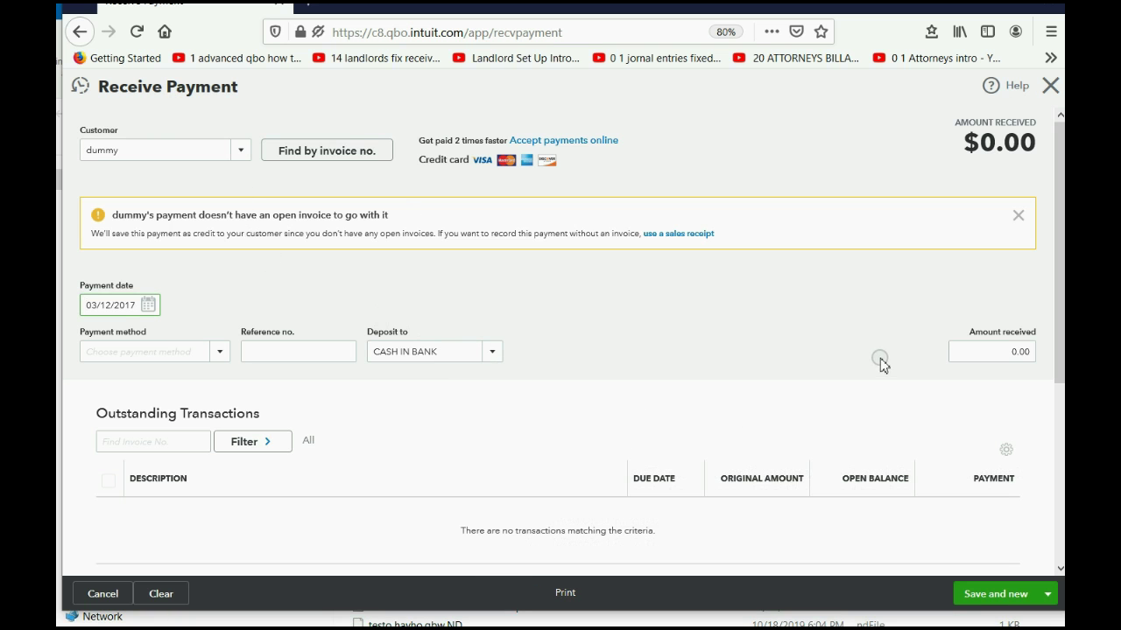
# Step: Record a $500 check payment, reference 772, and save it as a customer credit
pyautogui.click(326, 356)
pyautogui.click(220, 353)
pyautogui.click(156, 446)
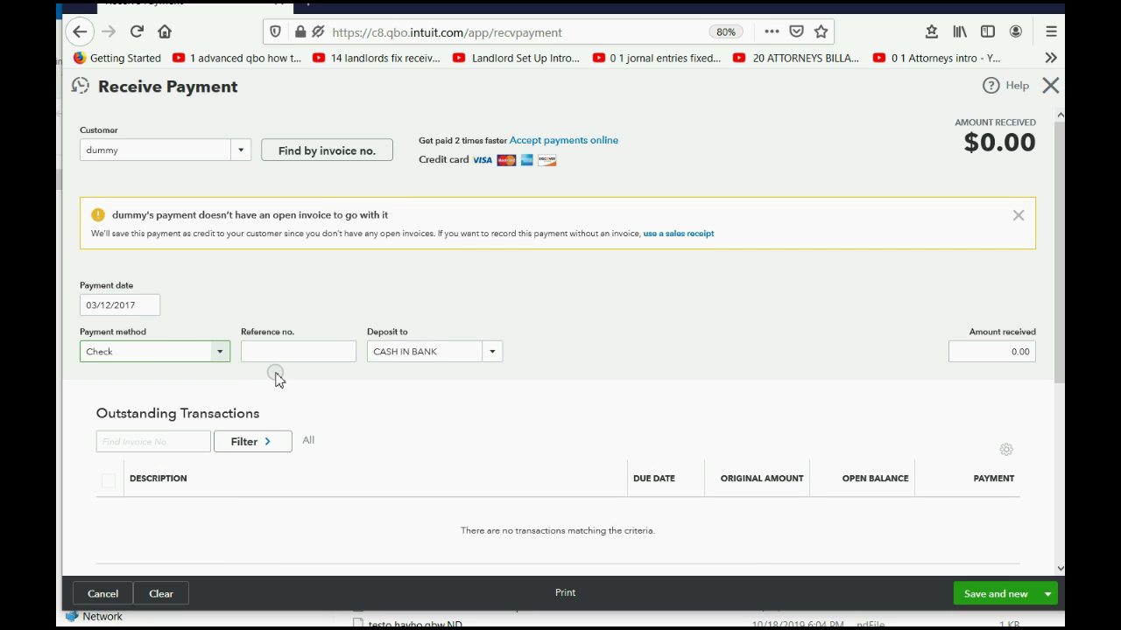
pyautogui.click(283, 352)
pyautogui.write('772')
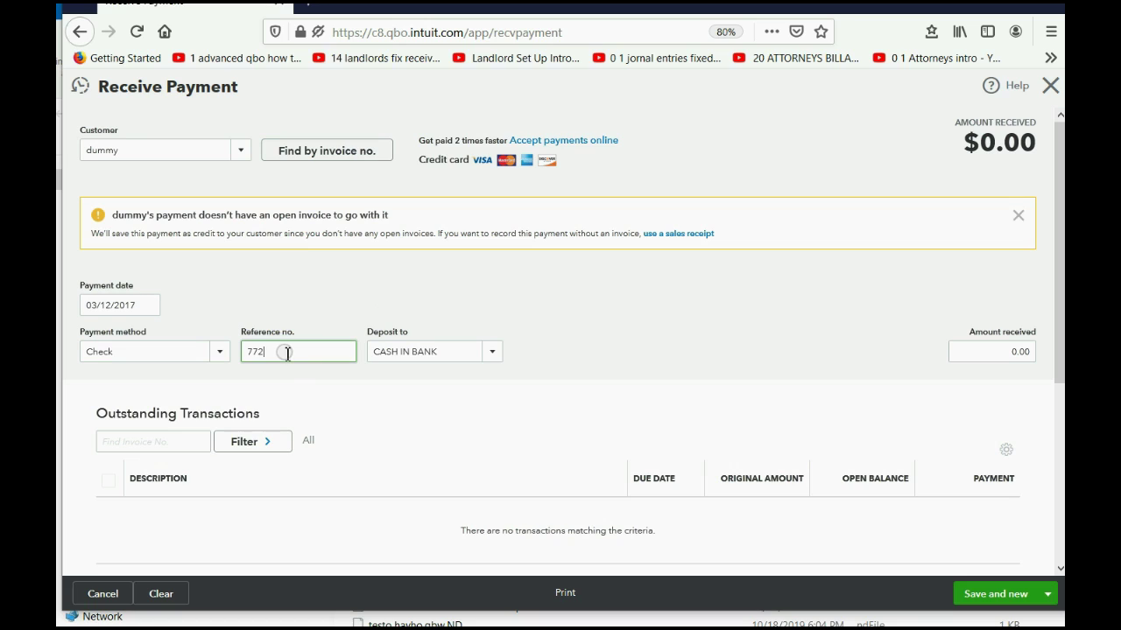
pyautogui.click(958, 351)
pyautogui.write('500')
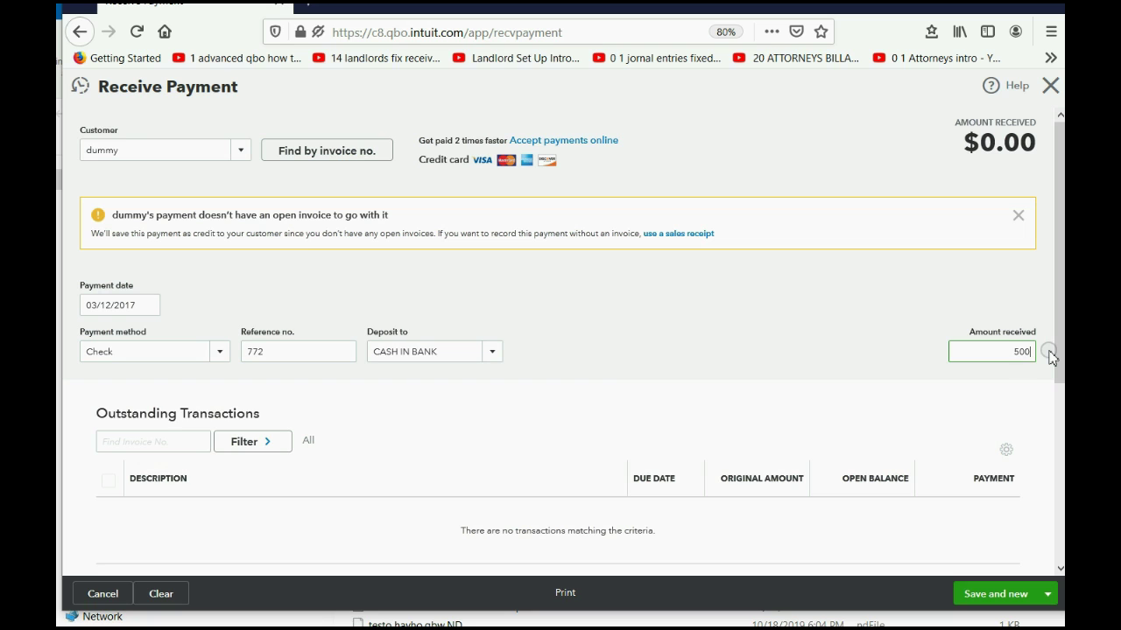
pyautogui.click(972, 594)
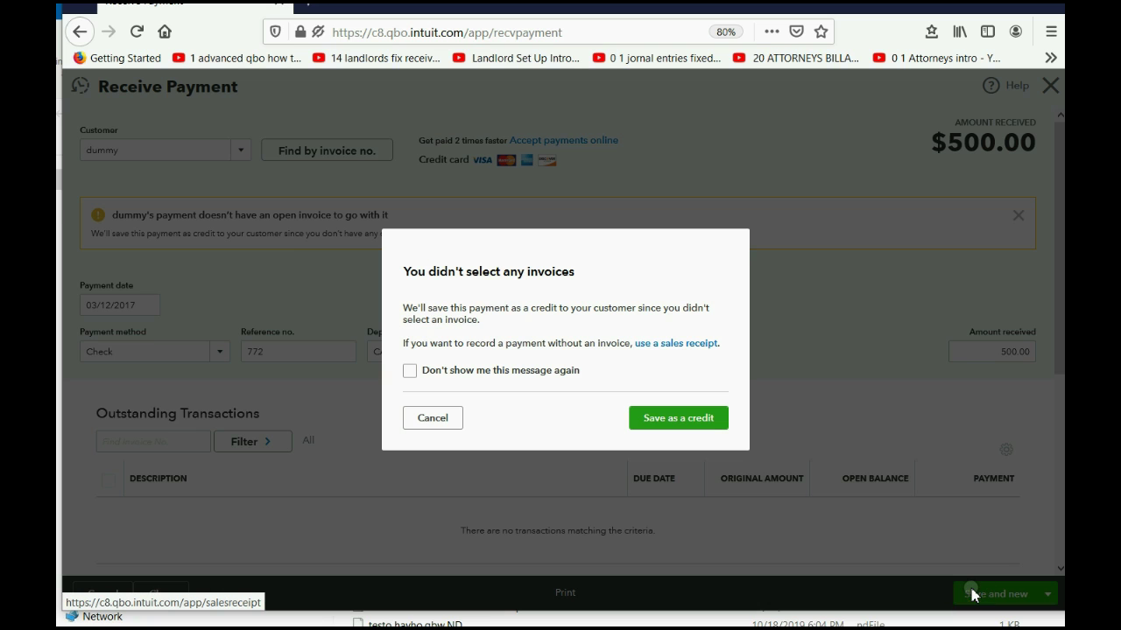
pyautogui.click(680, 420)
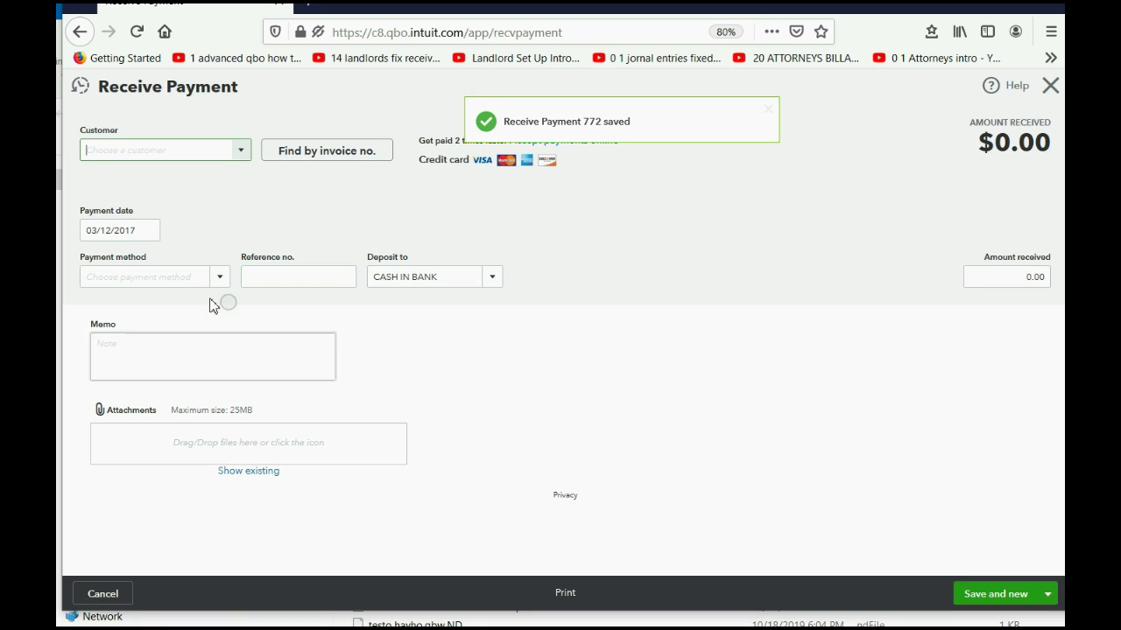
pyautogui.click(136, 232)
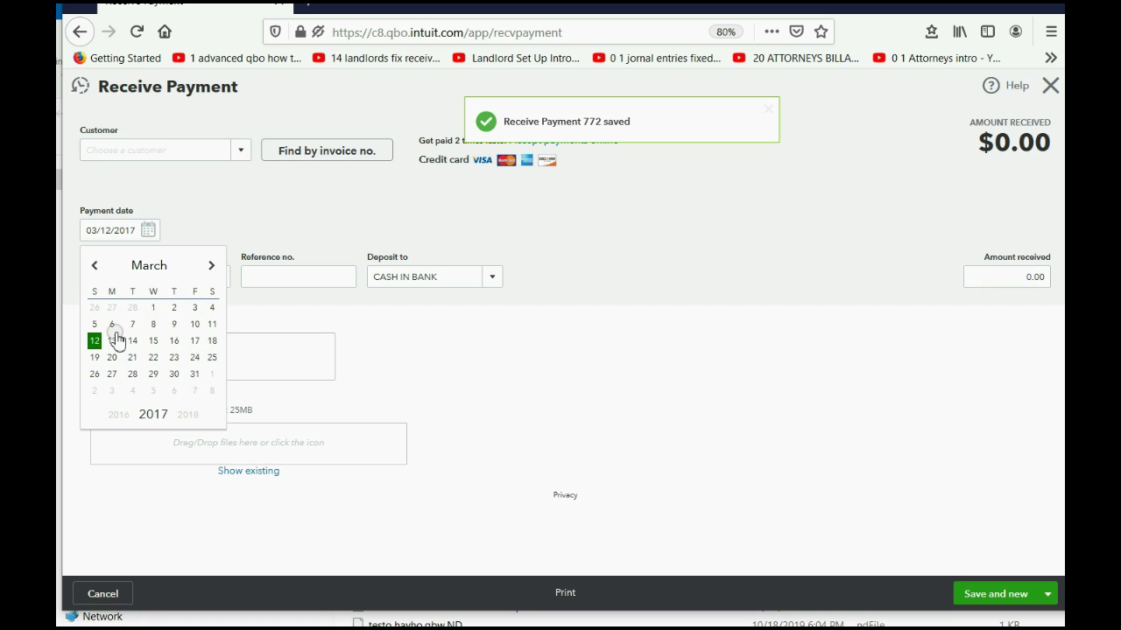
# Step: Date the next payment 03/13/2017 for customer dummy with payment method Check
pyautogui.click(112, 341)
pyautogui.click(242, 153)
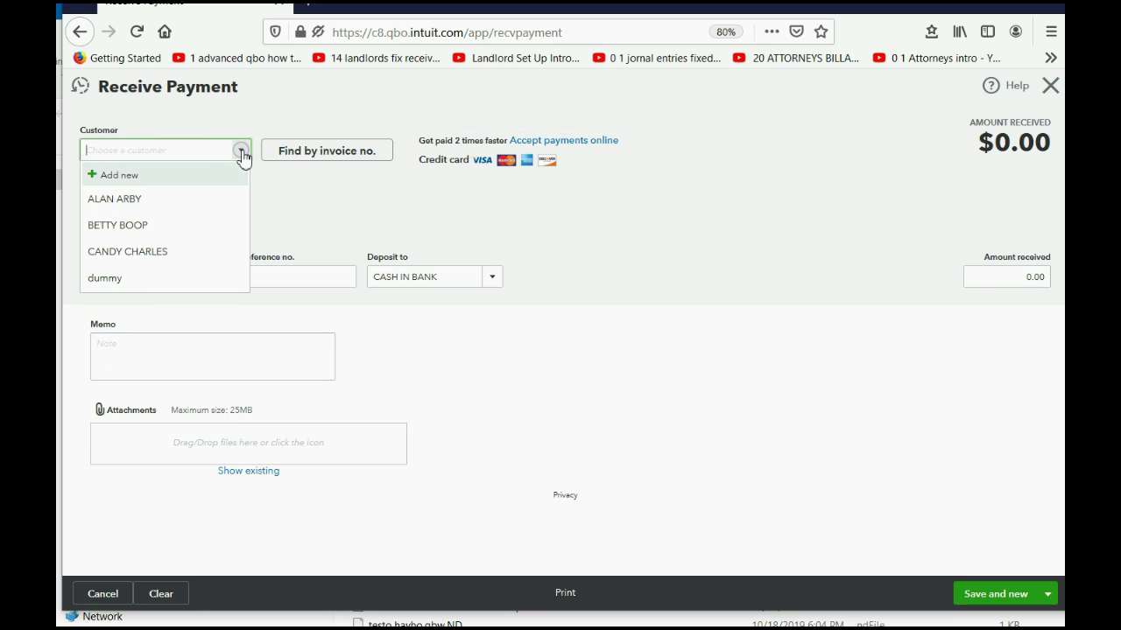
pyautogui.click(166, 282)
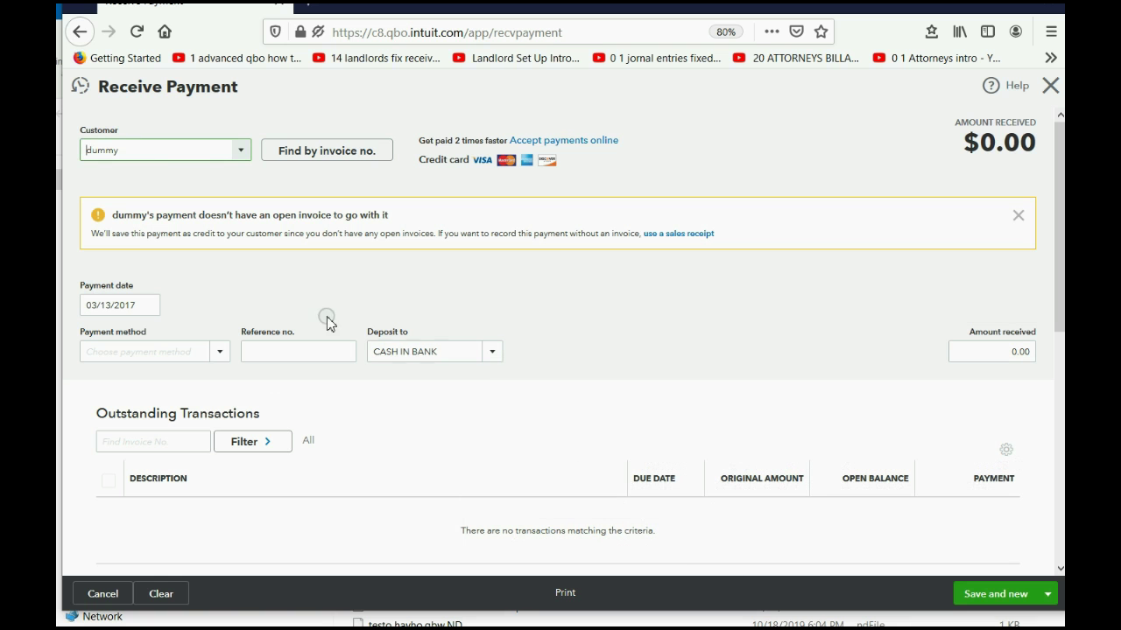
pyautogui.click(274, 350)
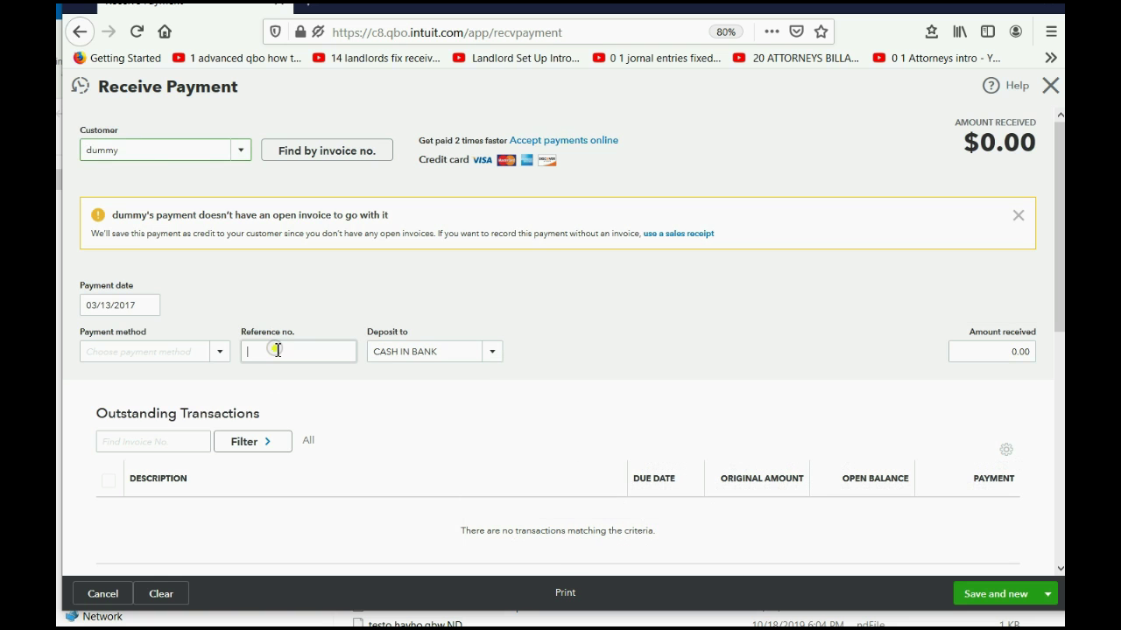
pyautogui.click(219, 351)
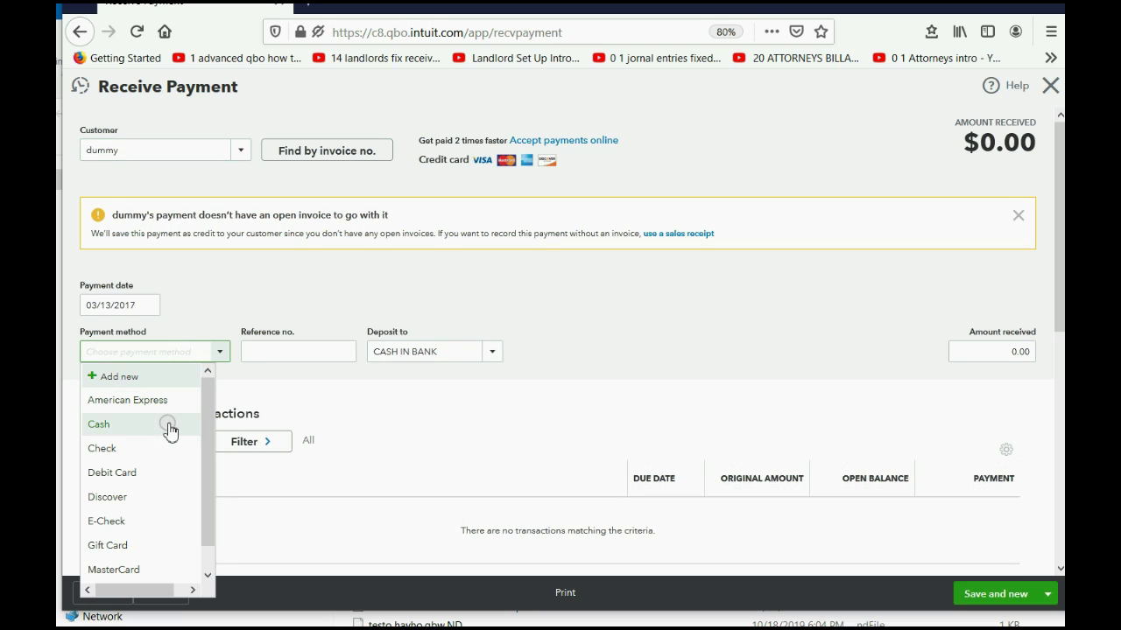
pyautogui.click(156, 448)
# Step: Enter reference 883 and amount 600, then save it as a credit
pyautogui.click(302, 354)
pyautogui.write('883')
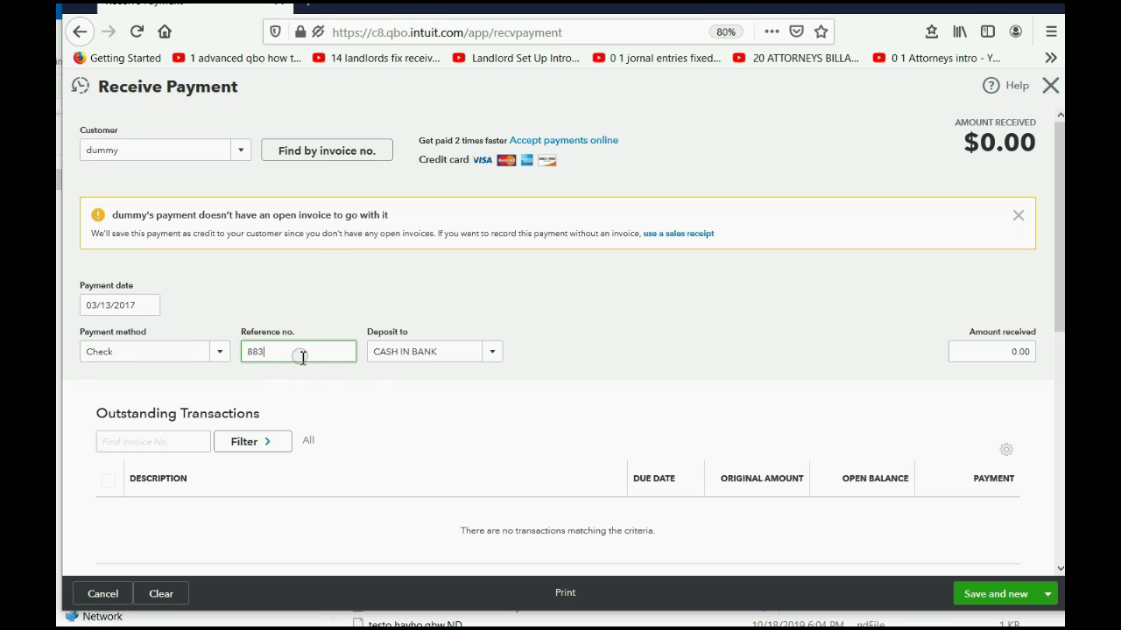
pyautogui.click(989, 351)
pyautogui.write('6')
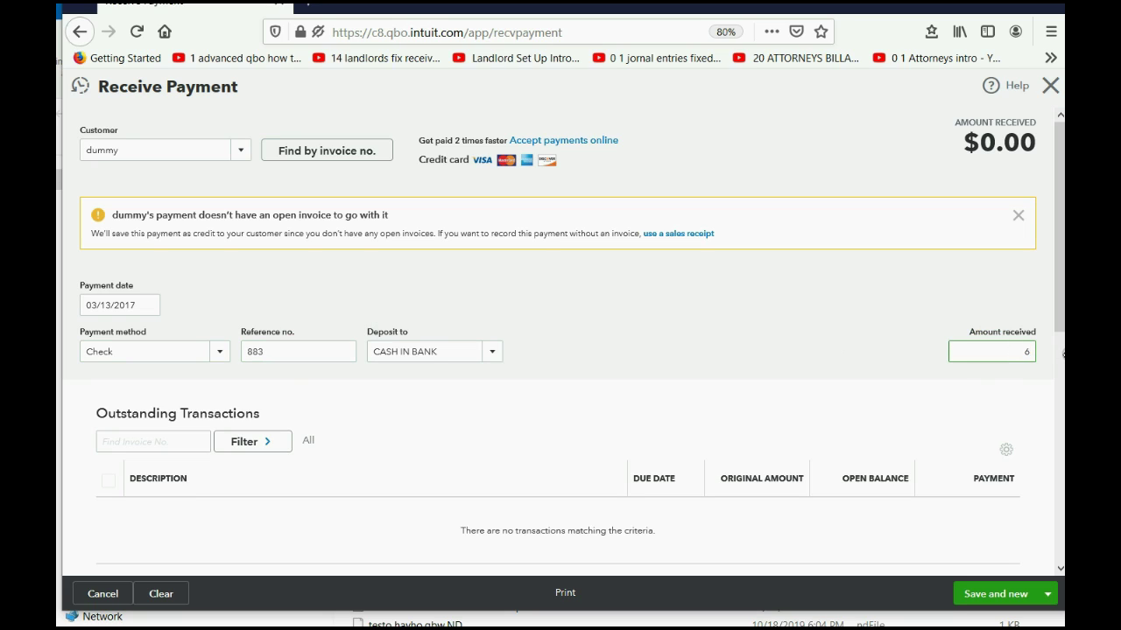
pyautogui.write('00')
pyautogui.click(989, 596)
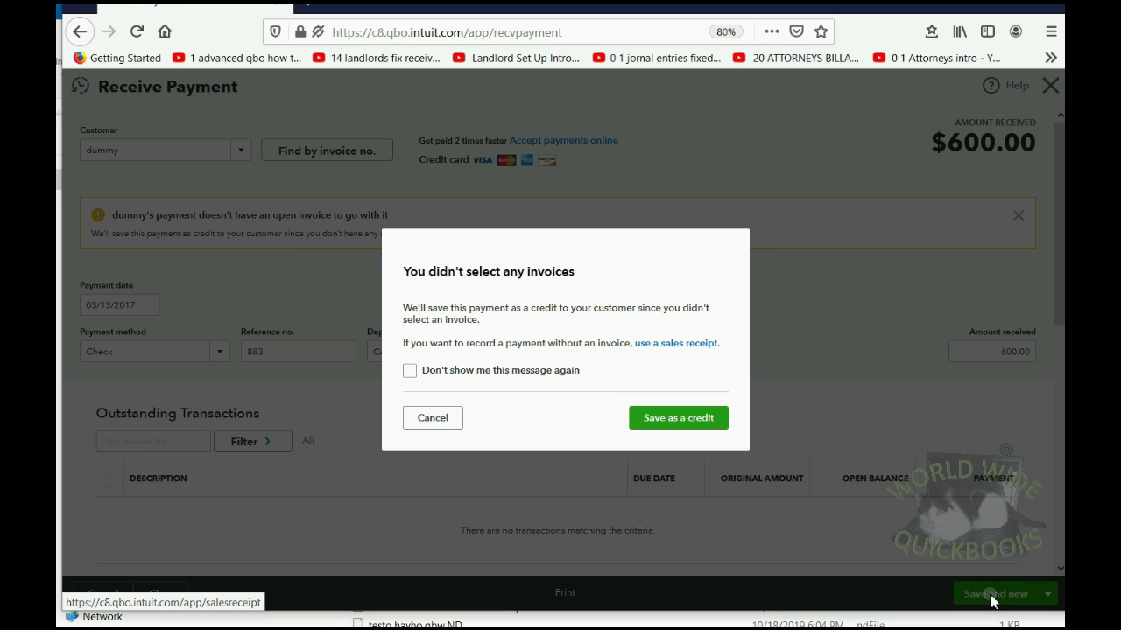
pyautogui.click(705, 418)
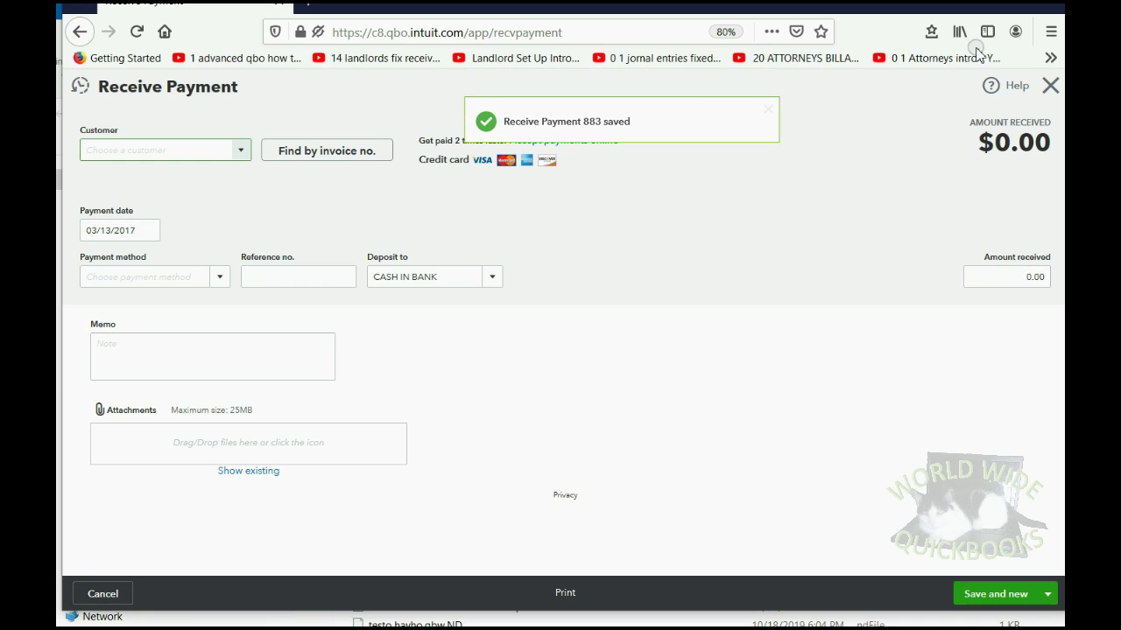
# Step: Close the payment form and review dummy's -$1,100.00 balance in Customers
pyautogui.click(1049, 85)
pyautogui.scroll(-2, 818, 368)
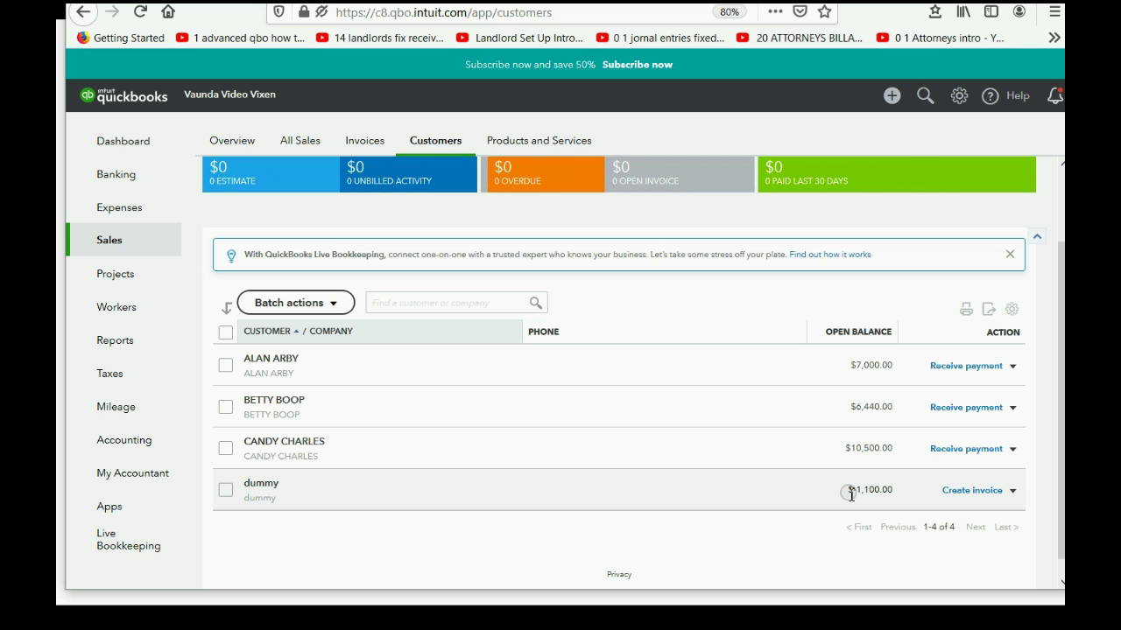
# Step: Start a new journal entry dated March 18, 2017
pyautogui.click(893, 97)
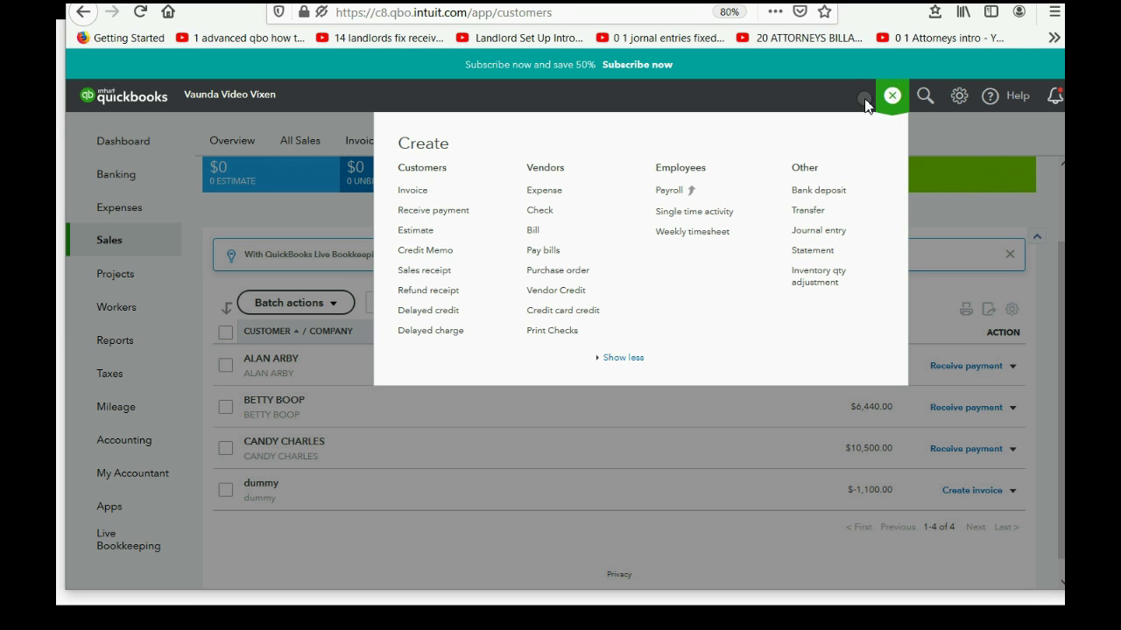
pyautogui.click(830, 231)
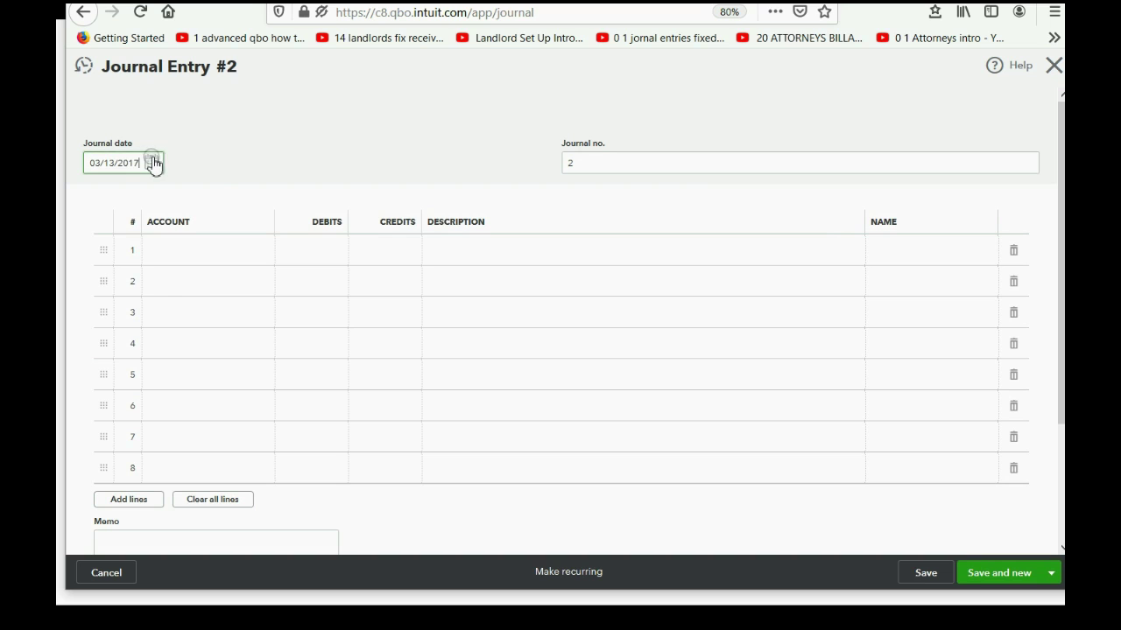
pyautogui.click(153, 164)
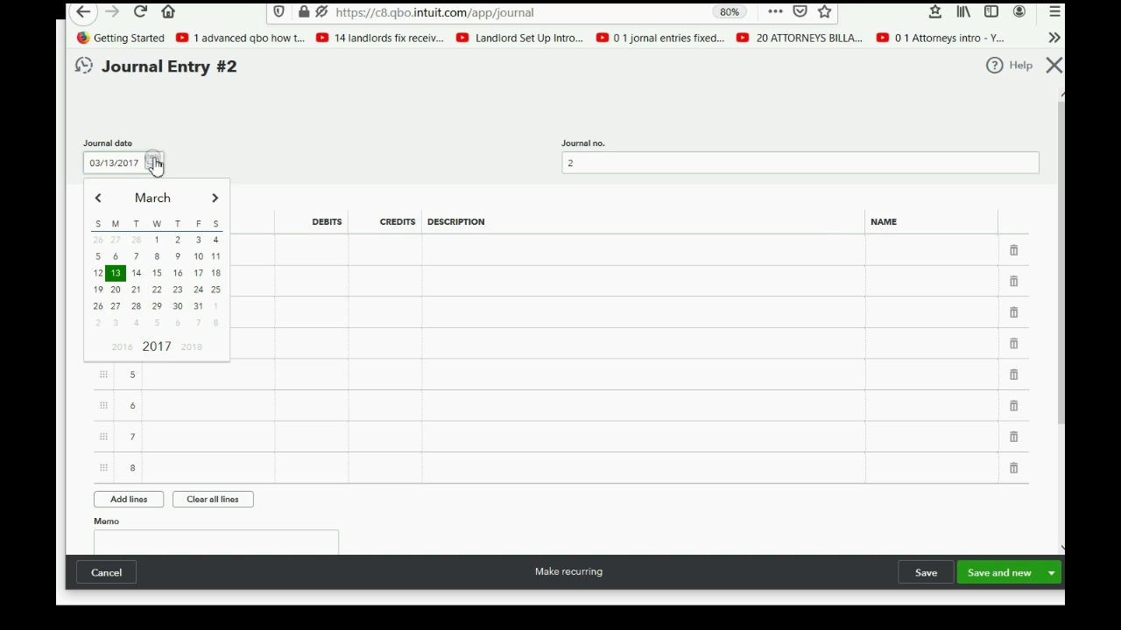
pyautogui.click(217, 275)
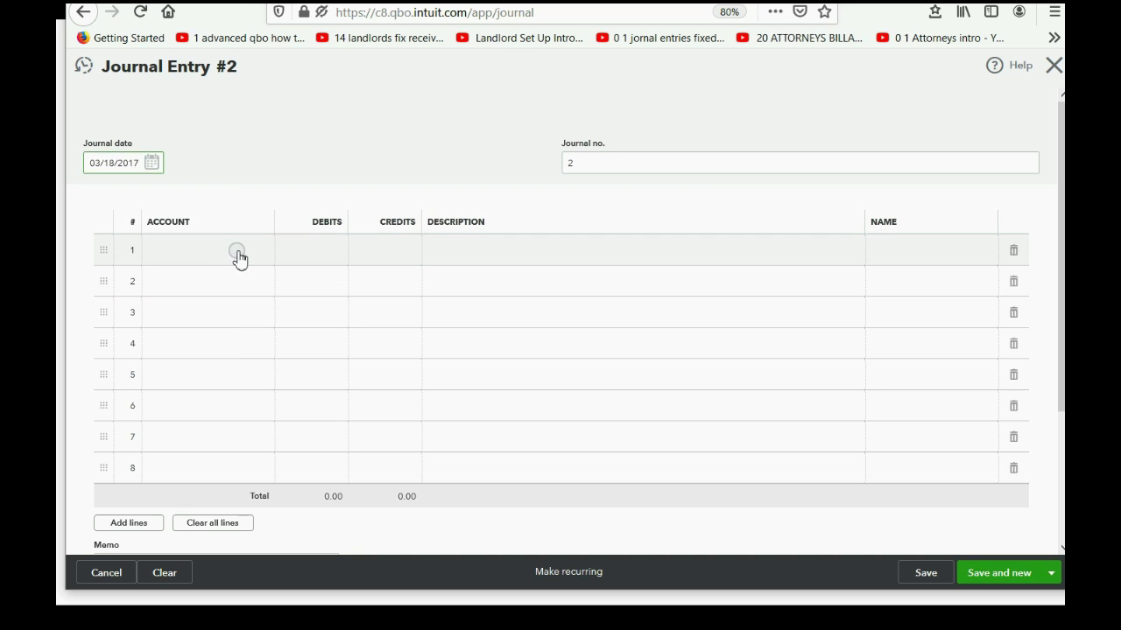
# Step: Set line 1's account to Accounts Receivable
pyautogui.click(236, 254)
pyautogui.click(260, 254)
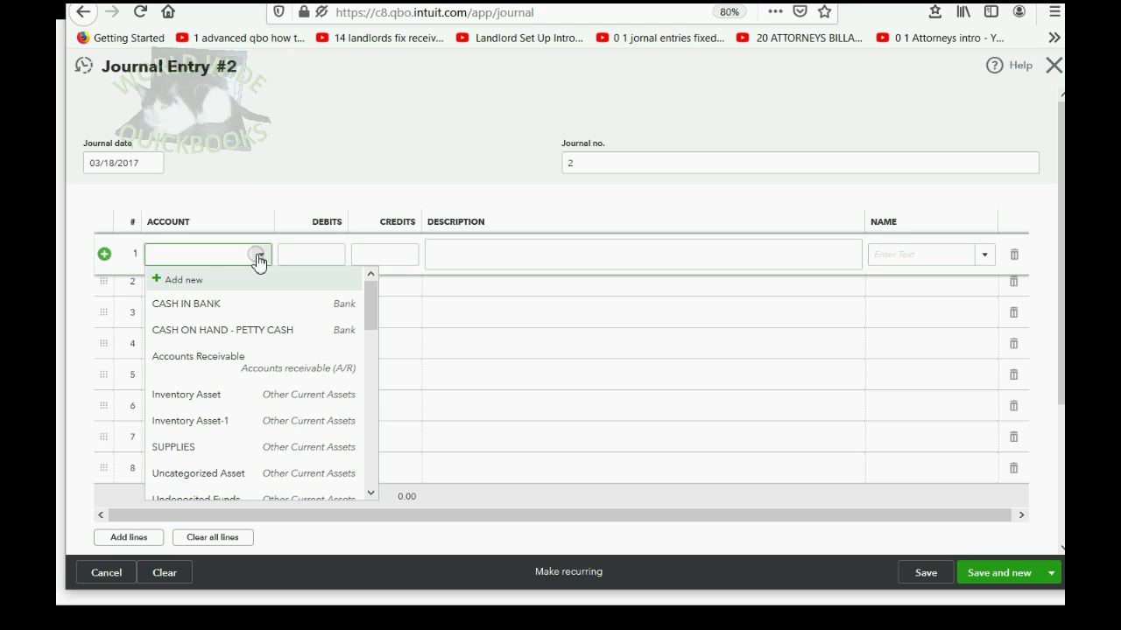
pyautogui.click(230, 362)
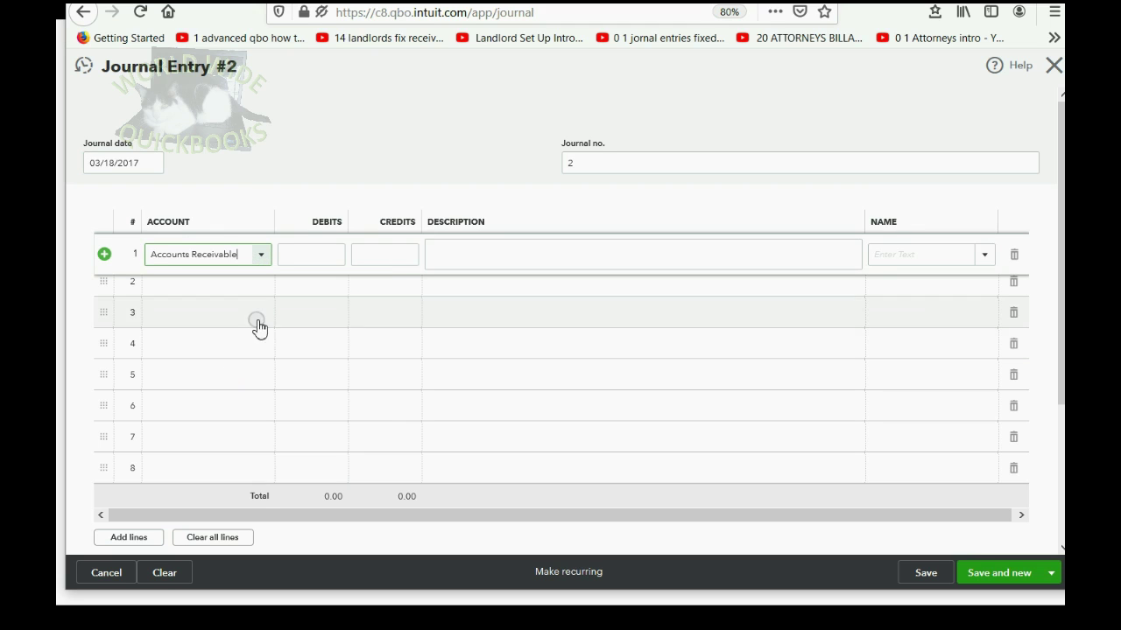
pyautogui.click(262, 256)
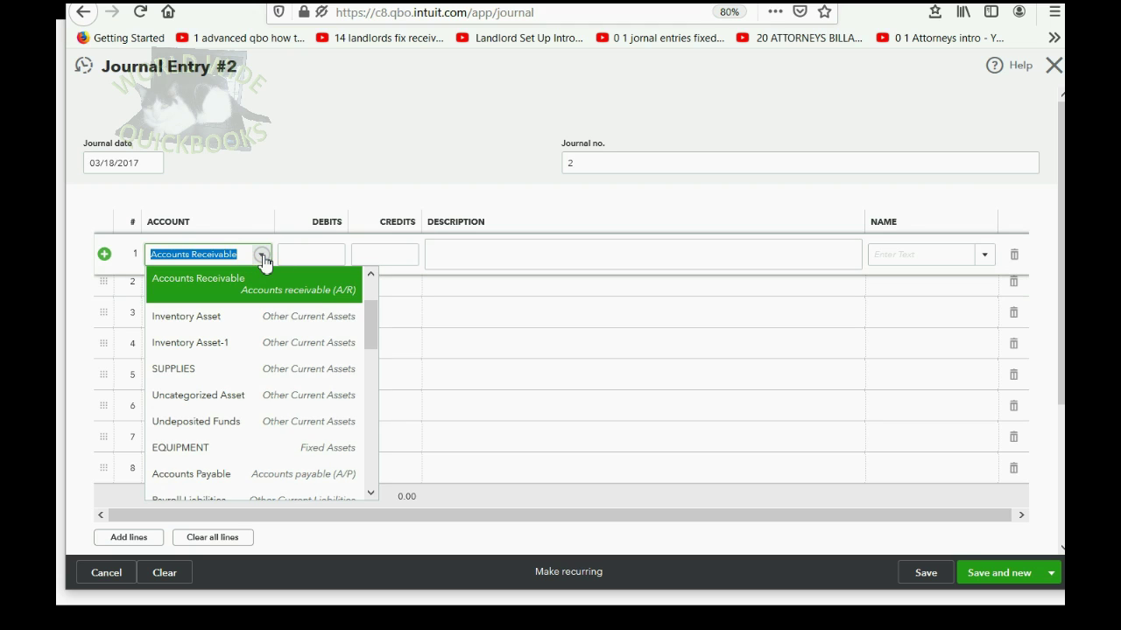
pyautogui.click(262, 255)
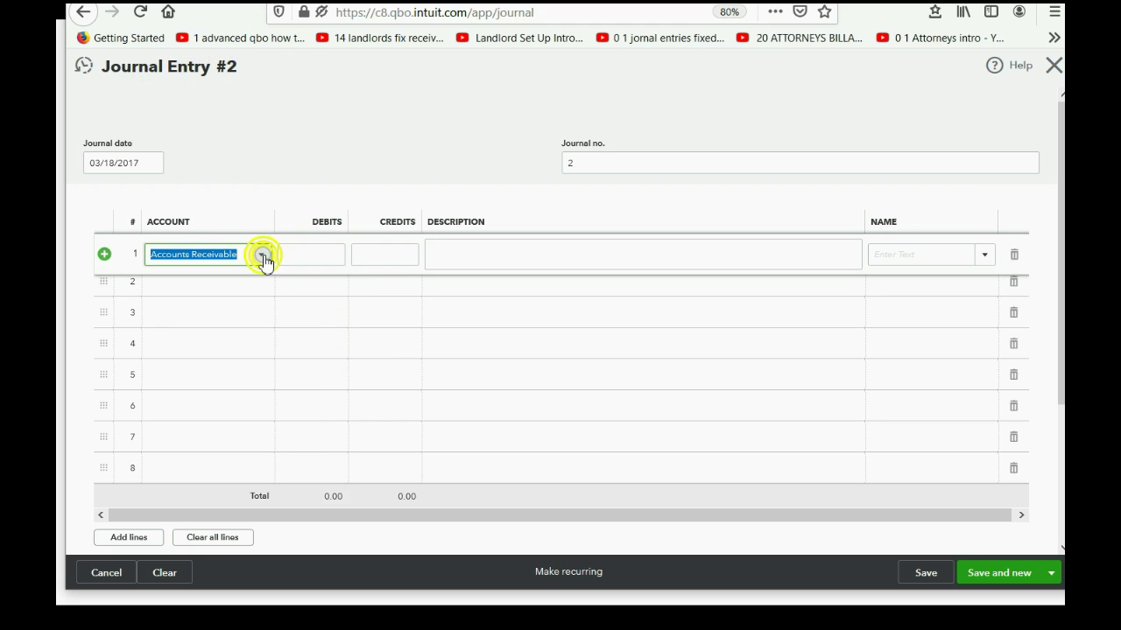
# Step: Assign customer dummy as line 1's name, keeping Accounts Receivable as the account
pyautogui.click(986, 257)
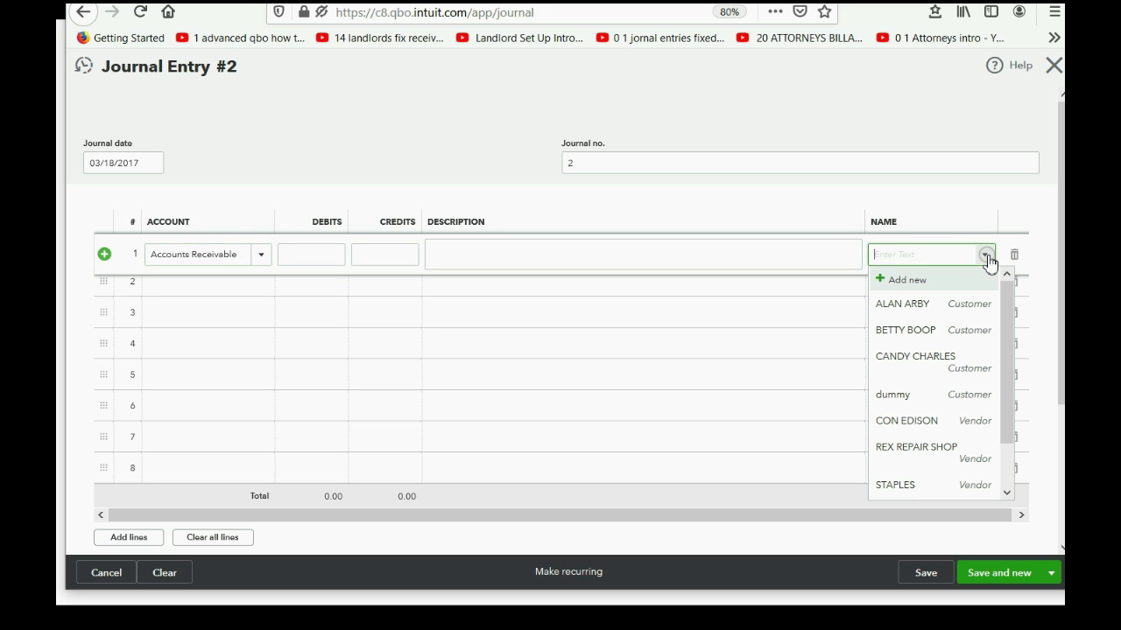
pyautogui.click(959, 395)
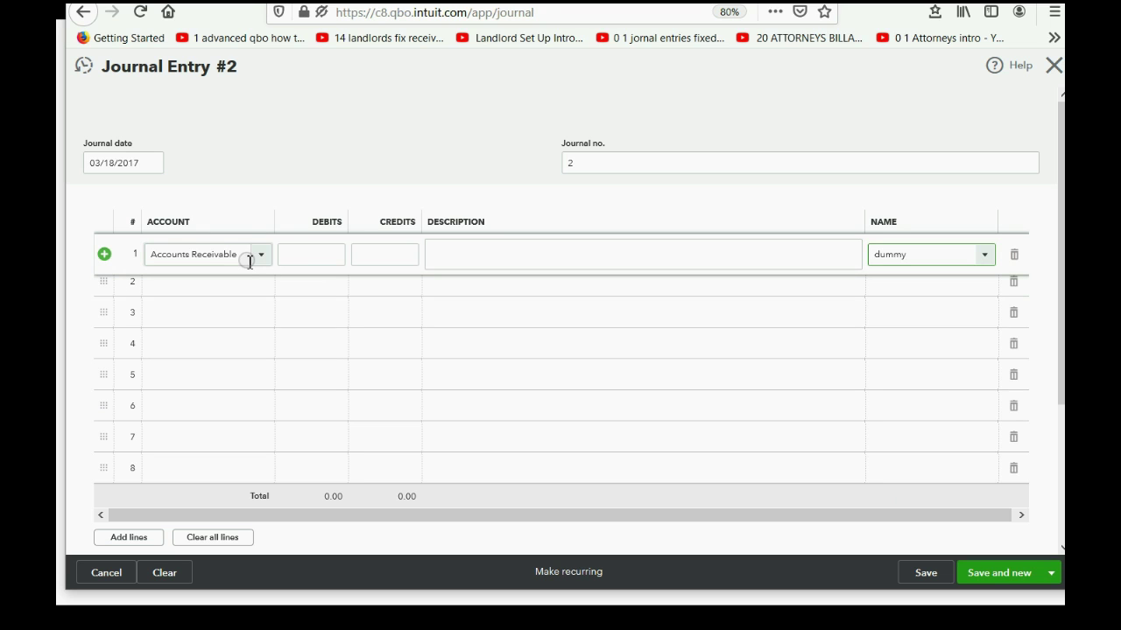
pyautogui.click(985, 256)
pyautogui.click(984, 256)
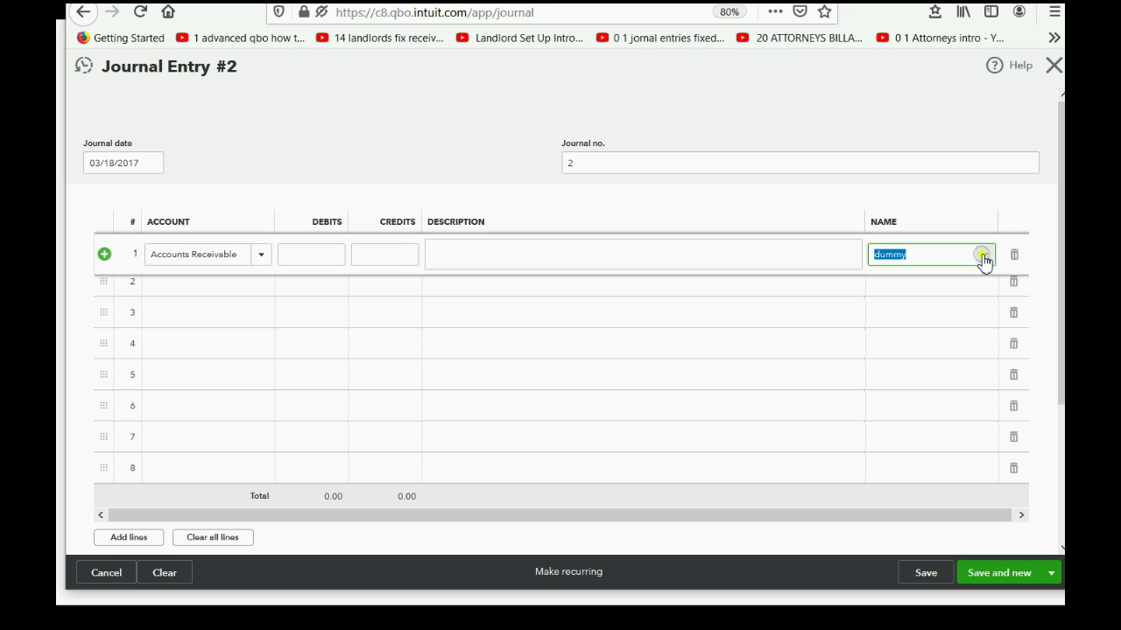
pyautogui.click(982, 255)
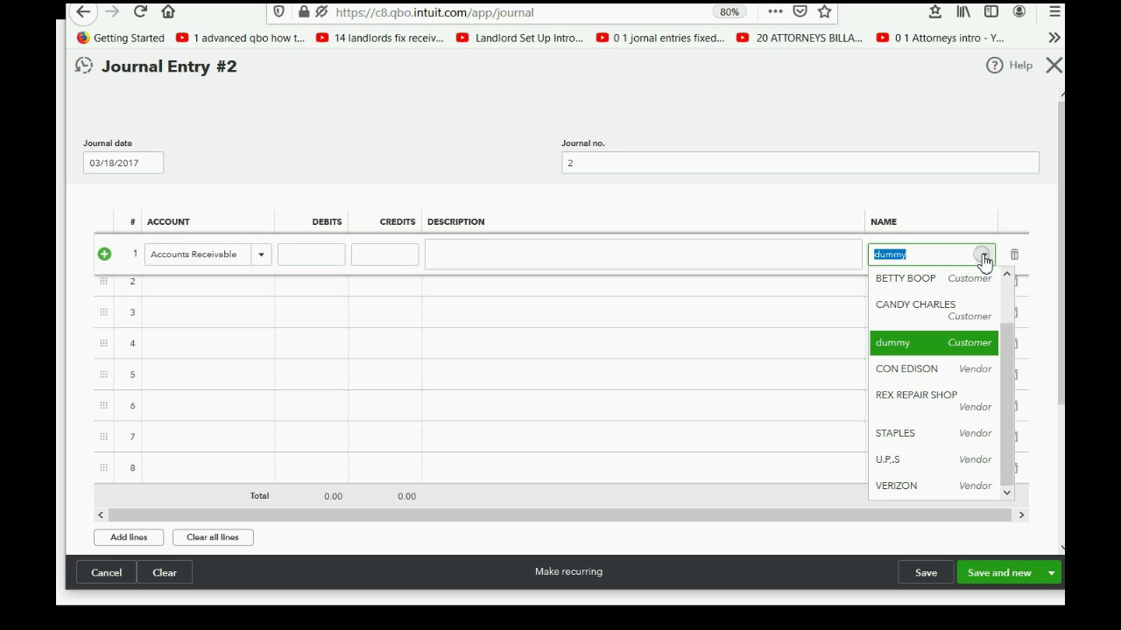
pyautogui.click(263, 254)
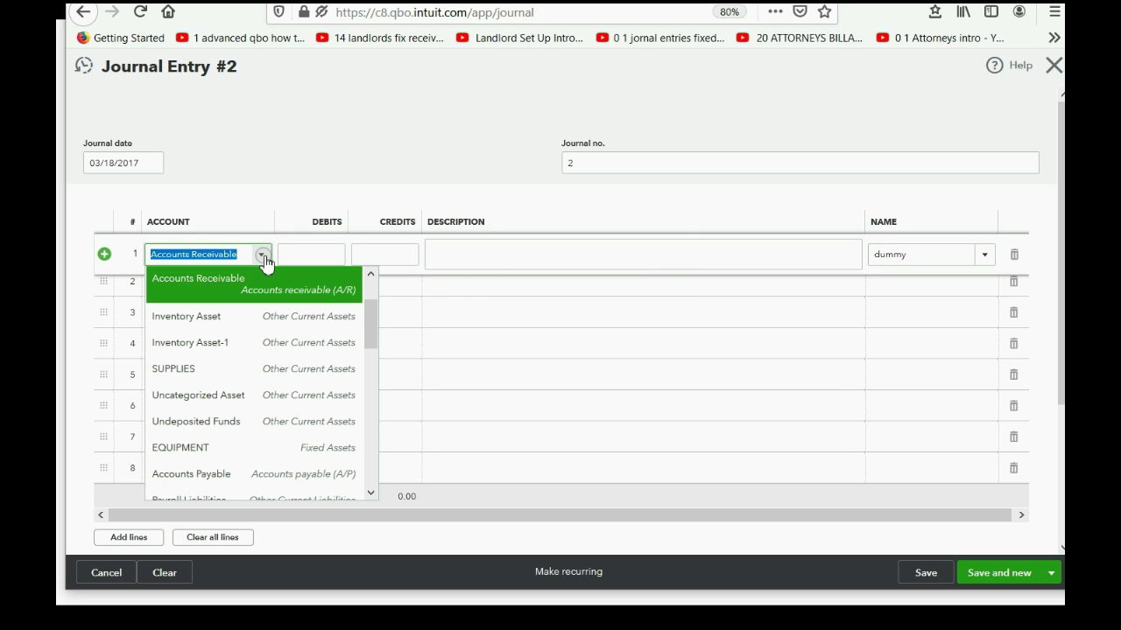
pyautogui.click(264, 256)
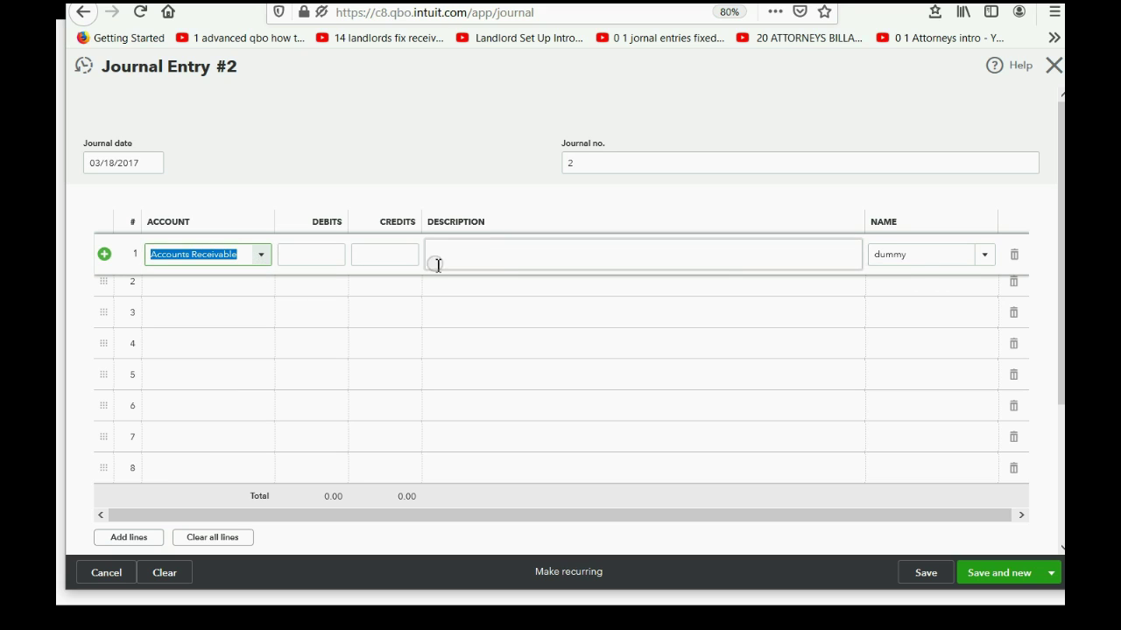
pyautogui.click(924, 264)
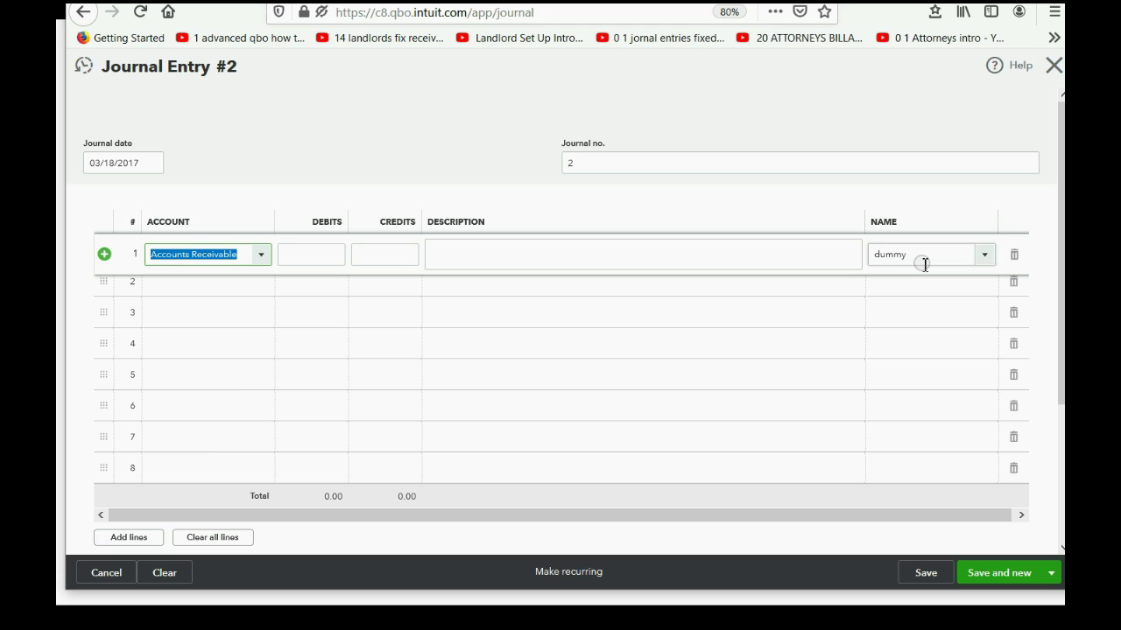
pyautogui.click(340, 257)
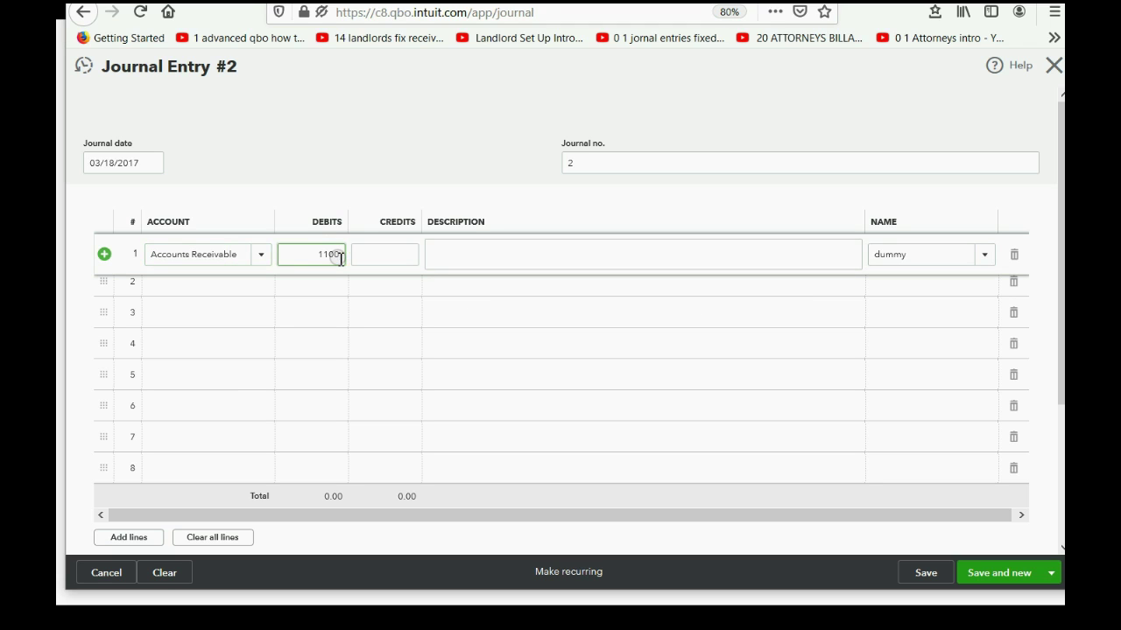
# Step: Debit line 1 by 1,100, credit Opening Balance Equity 1,100 on line 2, and save
pyautogui.write('1100')
pyautogui.press('Tab')
pyautogui.press('Tab')
pyautogui.press('Tab')
pyautogui.press('Tab')
pyautogui.press('Tab')
pyautogui.press('Tab')
pyautogui.press('Tab')
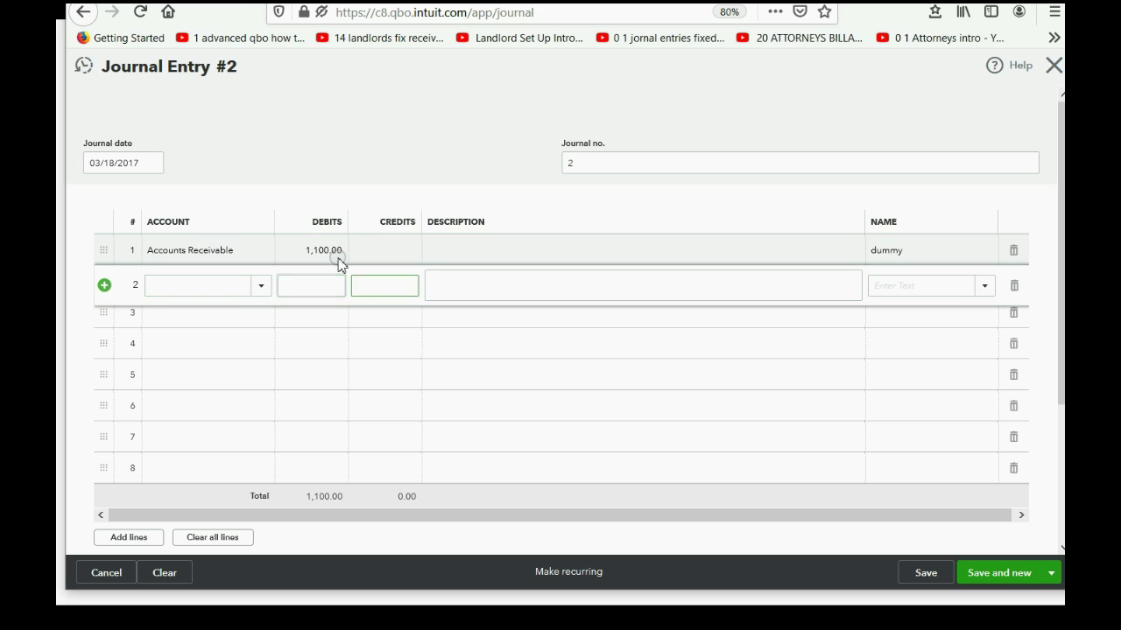
pyautogui.click(261, 287)
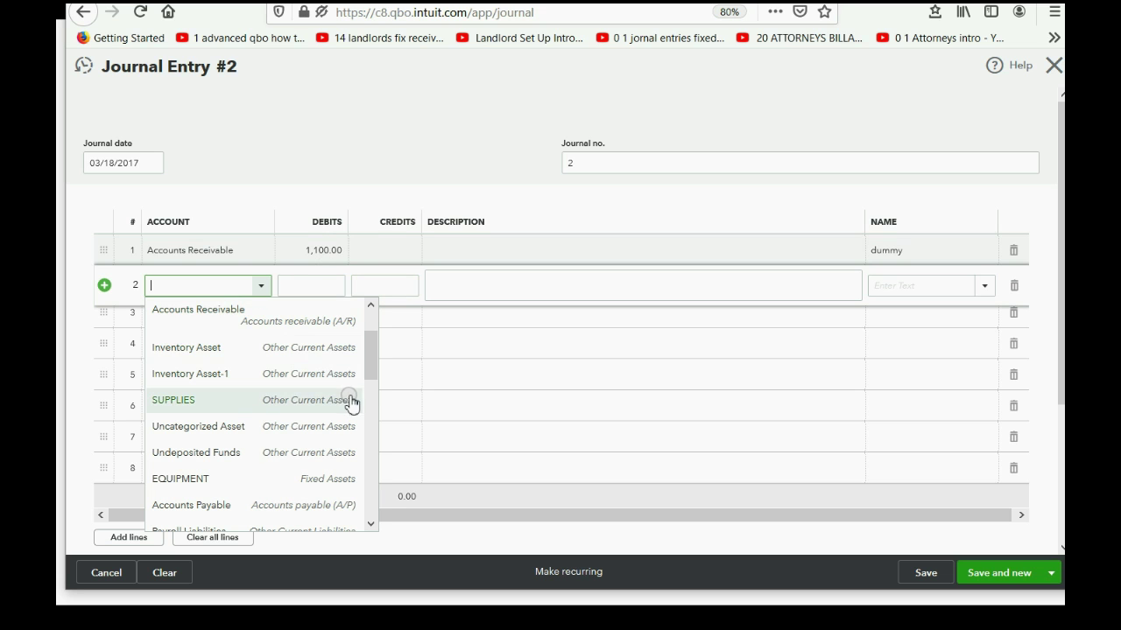
pyautogui.moveTo(368, 359); pyautogui.dragTo(356, 429)
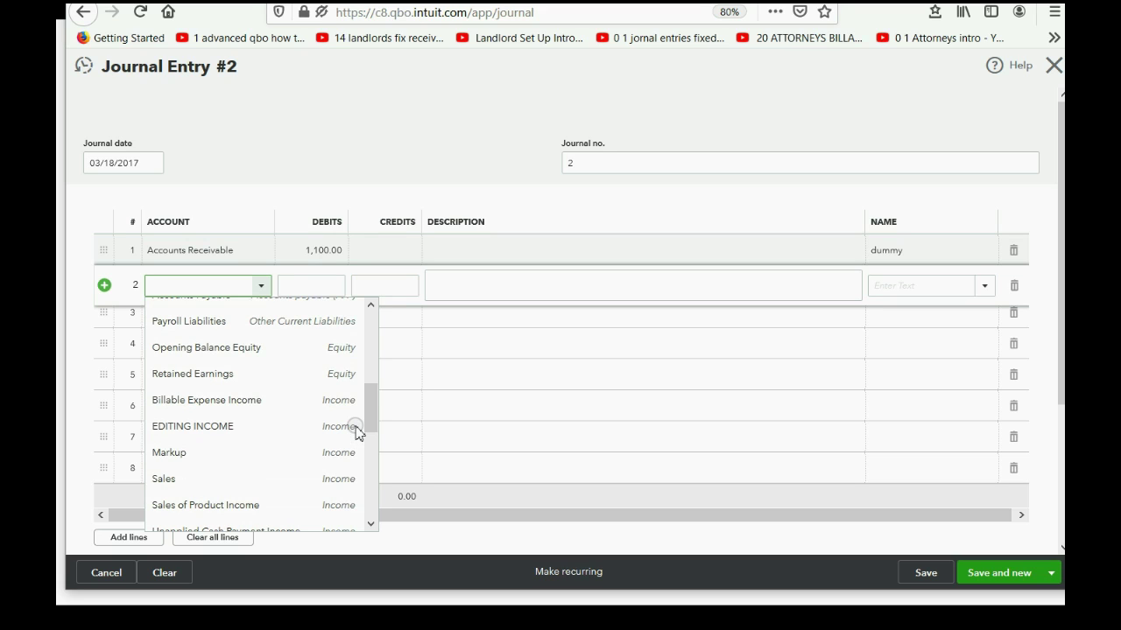
pyautogui.click(245, 359)
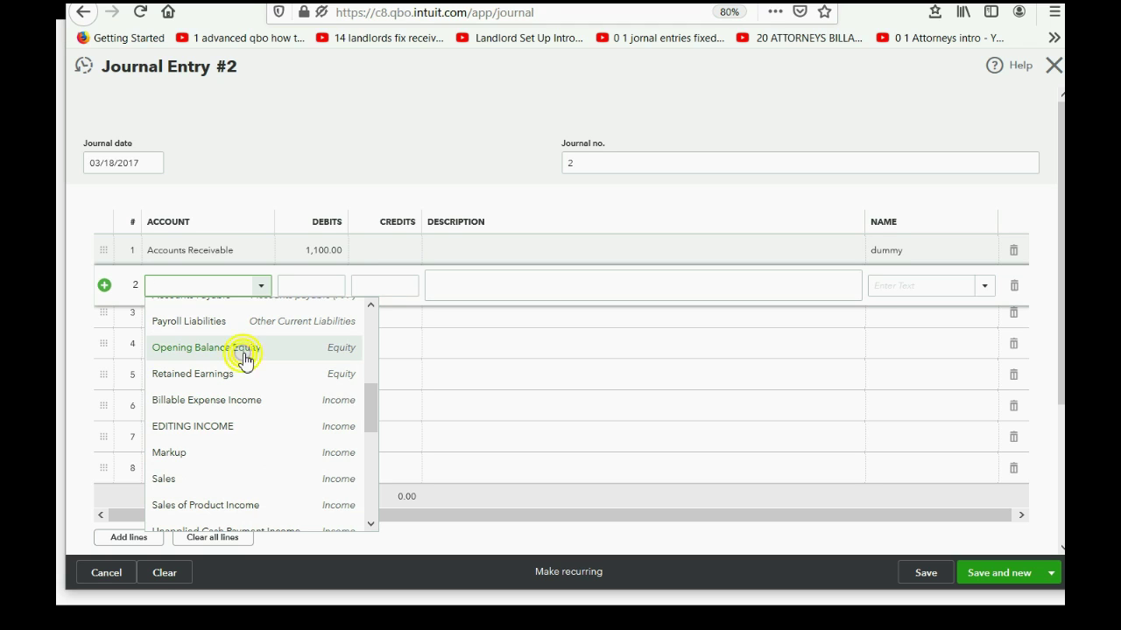
pyautogui.click(261, 288)
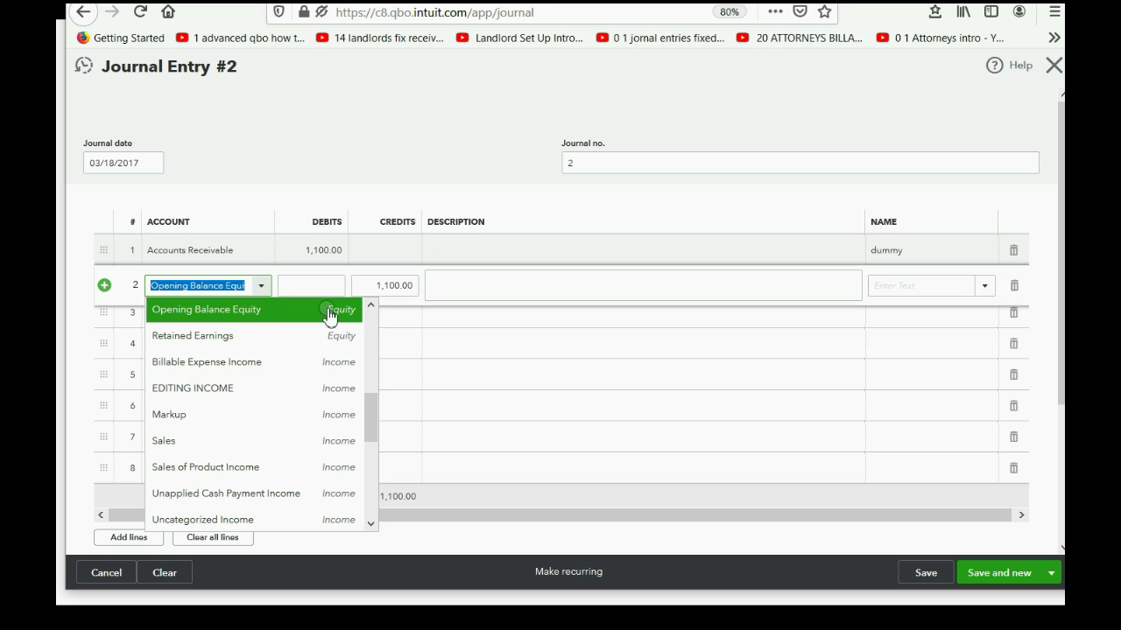
pyautogui.click(338, 309)
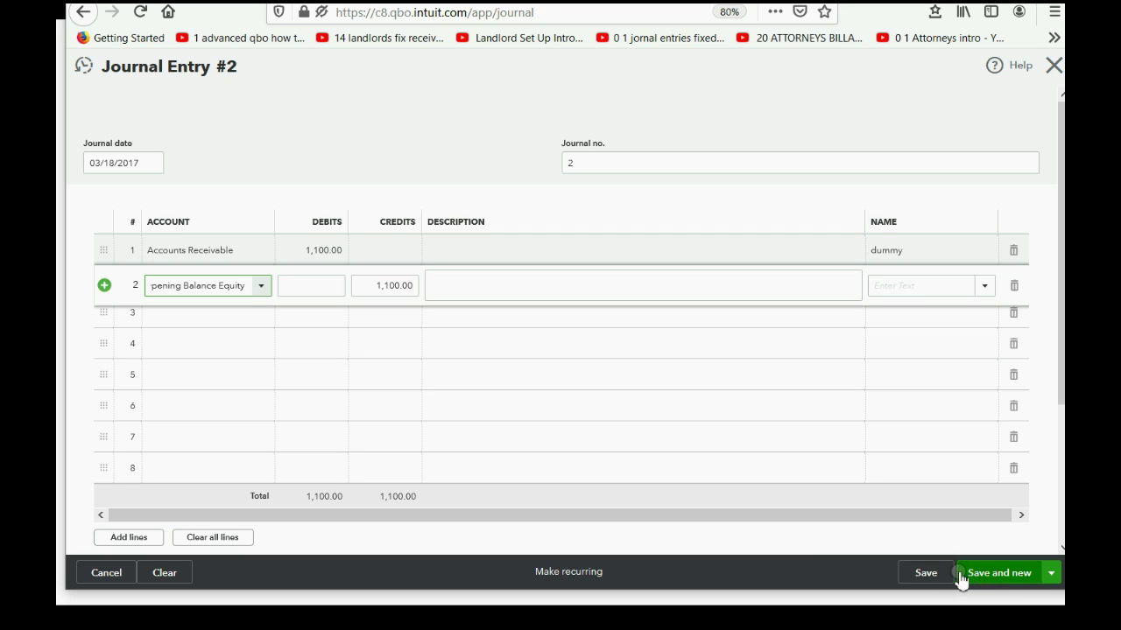
pyautogui.click(931, 575)
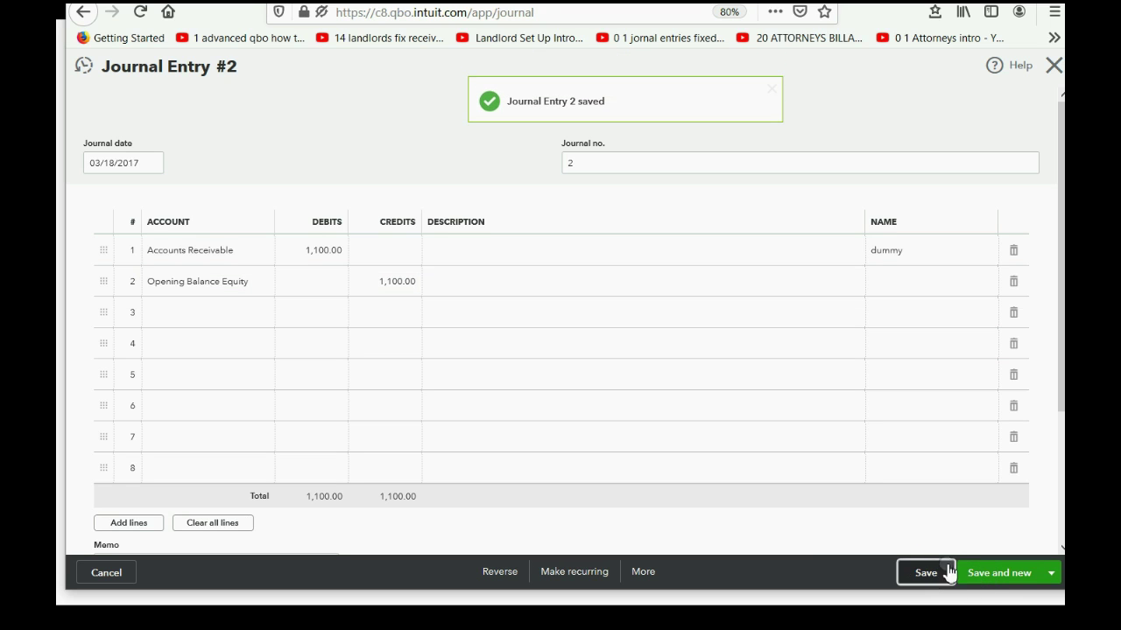
# Step: Close the journal entry, confirm the dummy customer shows $0.00, and go to Reports
pyautogui.click(1053, 65)
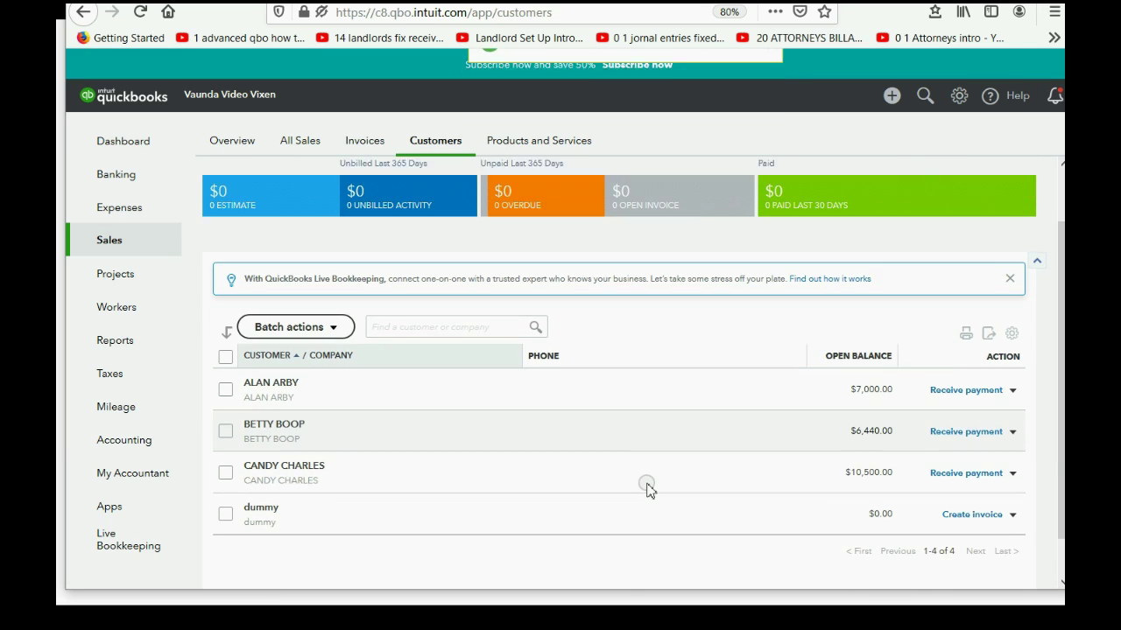
pyautogui.scroll(-1, 646, 487)
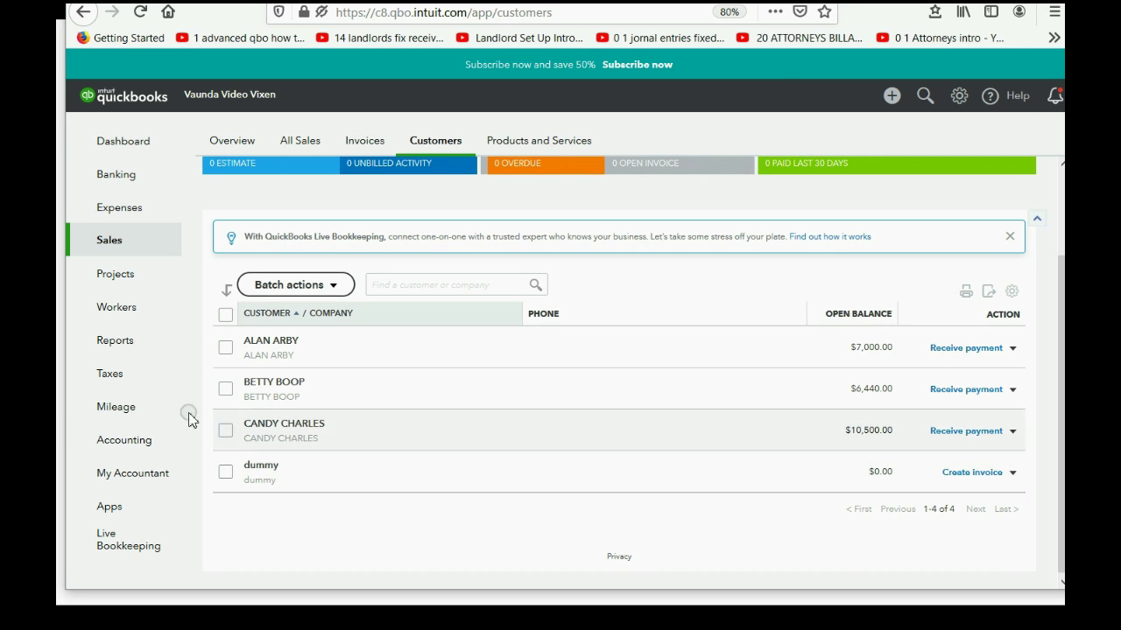
pyautogui.click(110, 350)
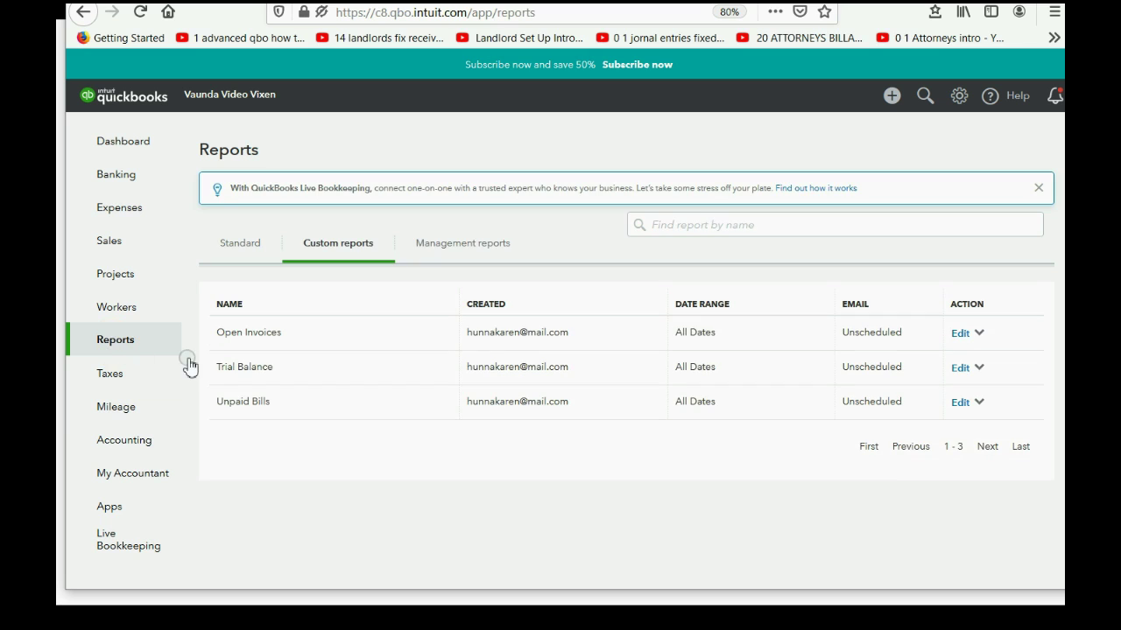
# Step: Open the Trial Balance report and check Opening Balance Equity credit 1,100.00 and both totals at $90,390.00
pyautogui.click(245, 369)
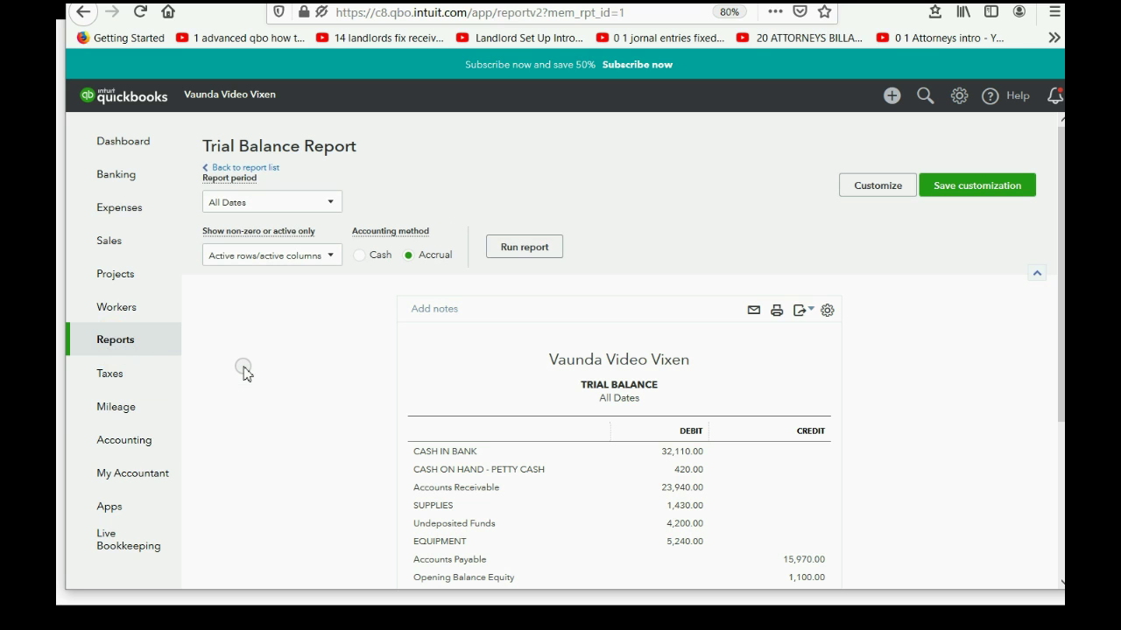
pyautogui.scroll(-3, 545, 360)
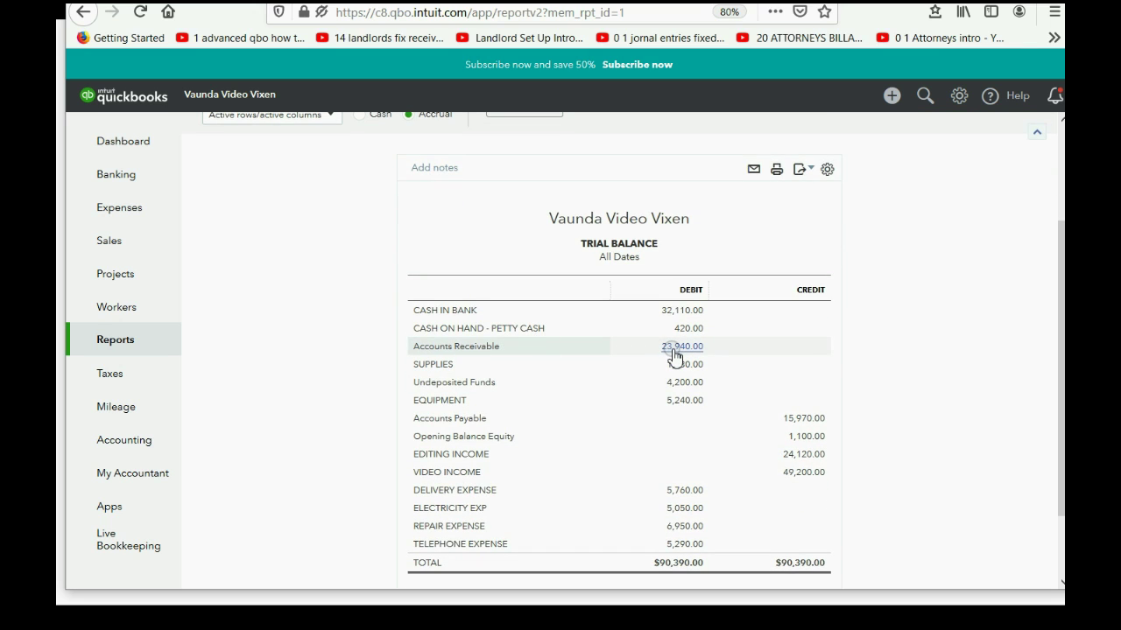
pyautogui.click(546, 440)
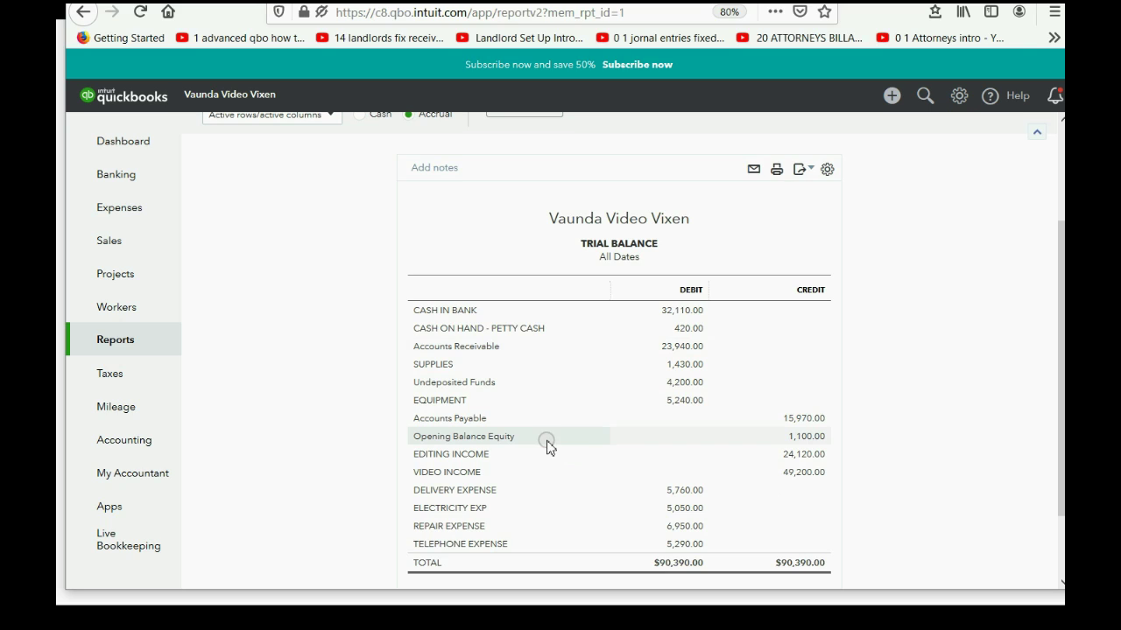
pyautogui.click(807, 437)
pyautogui.click(877, 431)
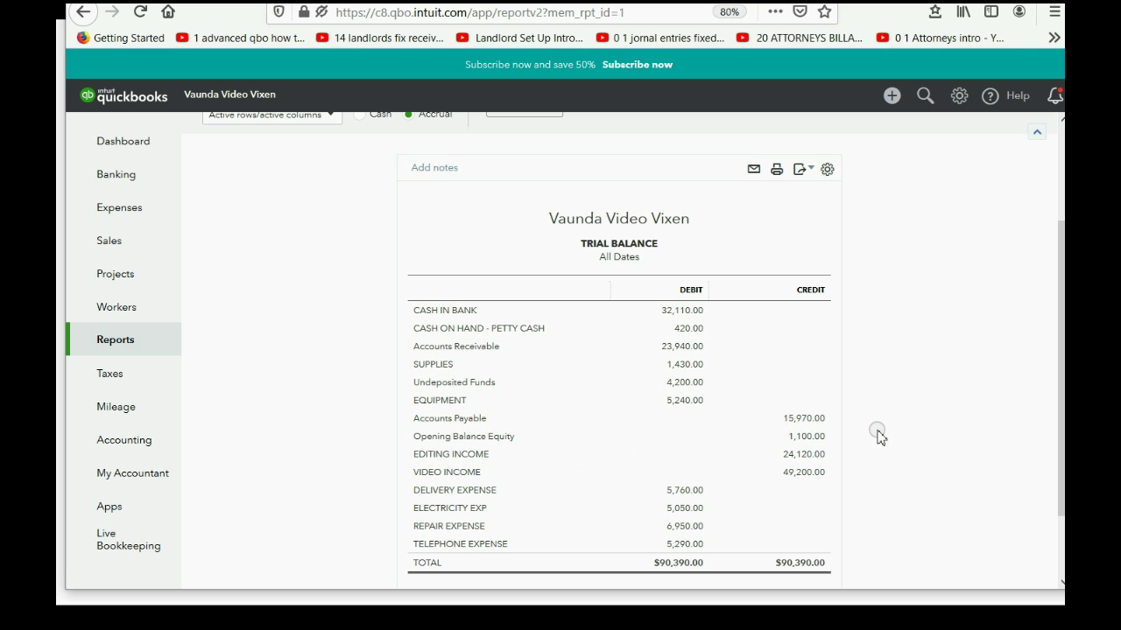